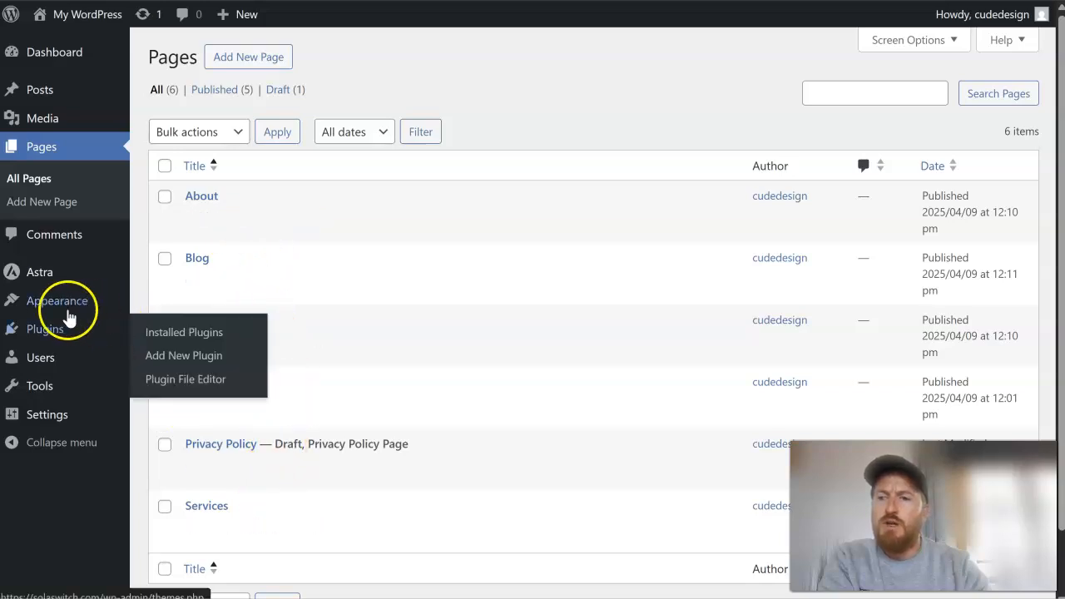
- Create a new navigation menu named "Main Menu" in the site's appearance settings
{"action": "mouse_move", "coordinate": [67, 309]}
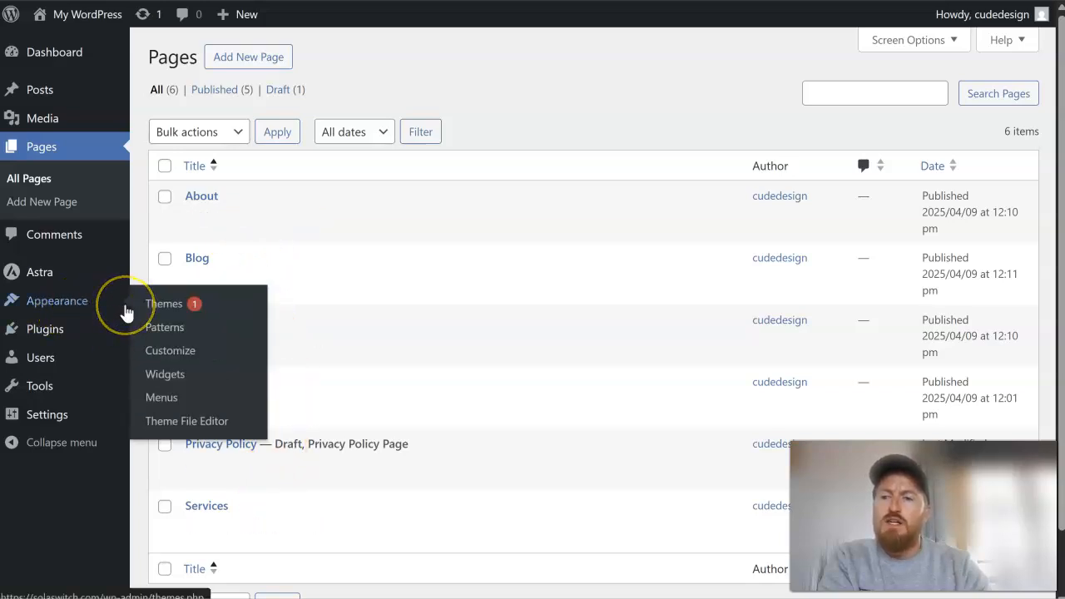
{"action": "left_click", "coordinate": [176, 399]}
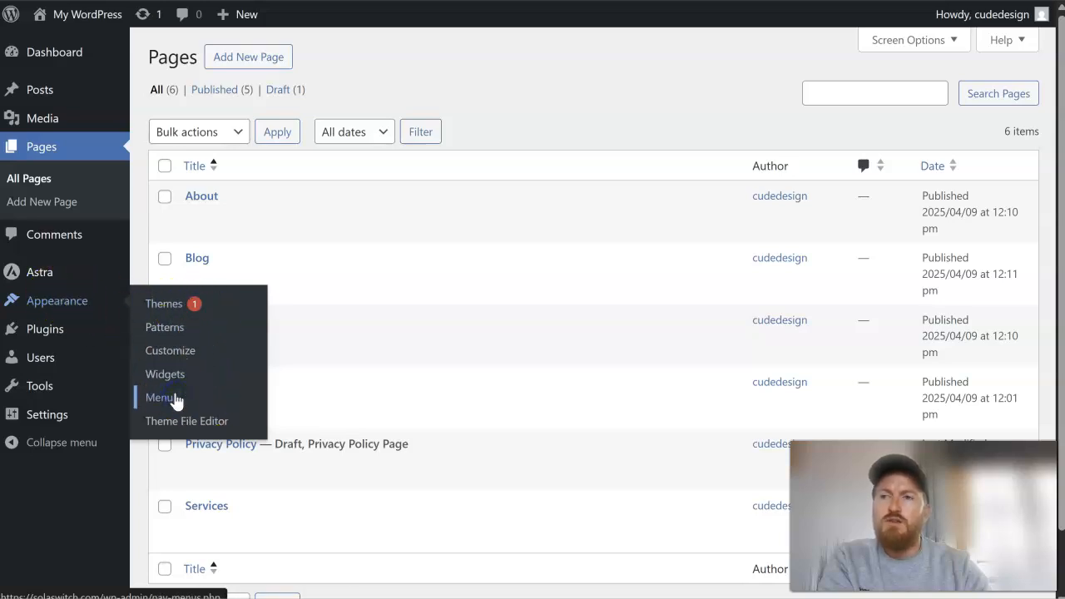
{"action": "scroll", "coordinate": [575, 186], "scroll_direction": "down", "scroll_amount": 1}
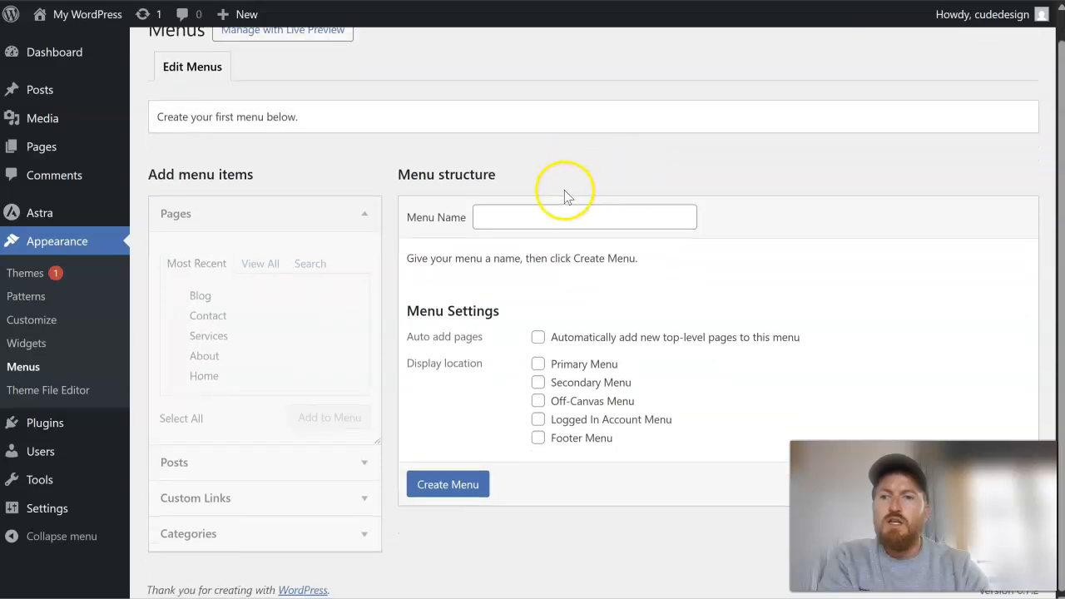
{"action": "left_click", "coordinate": [558, 214]}
{"action": "type", "text": "Main Menu"}
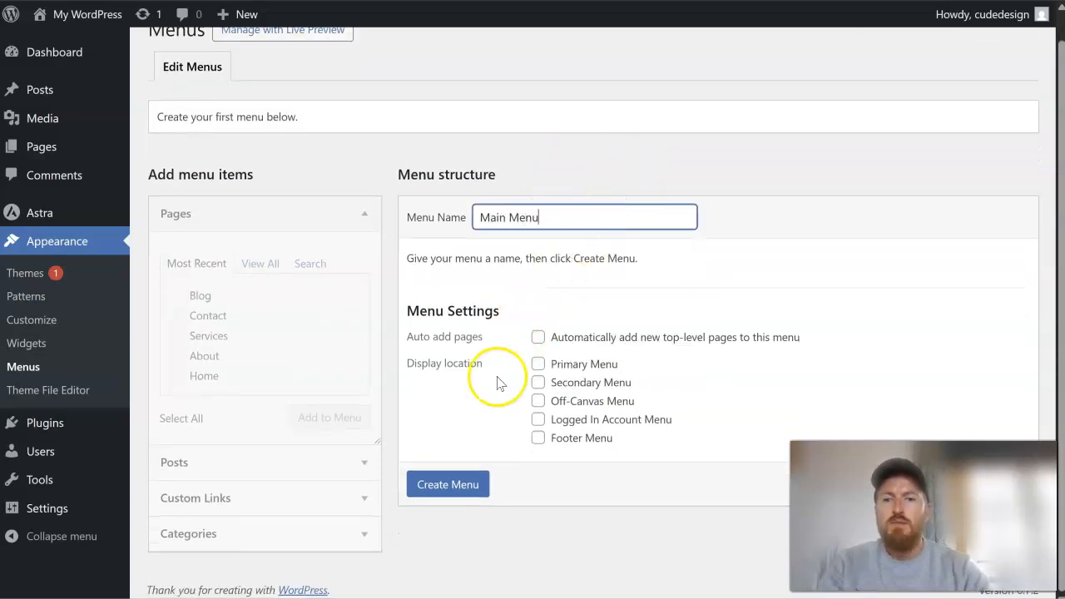
{"action": "left_click", "coordinate": [449, 485]}
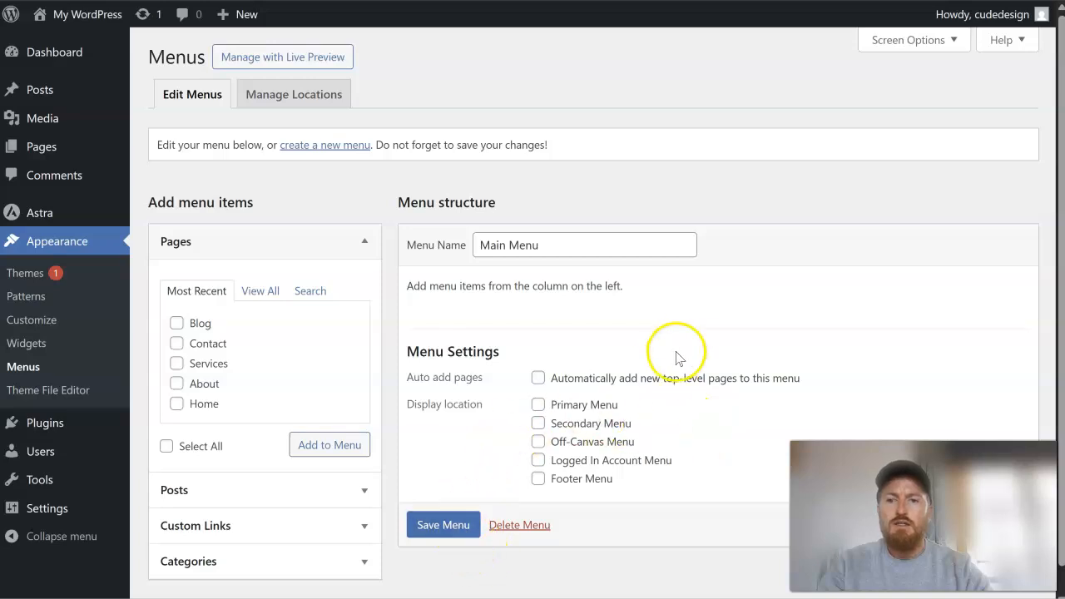
- Examine the posts, custom links and categories offered as menu items, and check the navigation on the live site
{"action": "scroll", "coordinate": [678, 357], "scroll_direction": "down", "scroll_amount": 1}
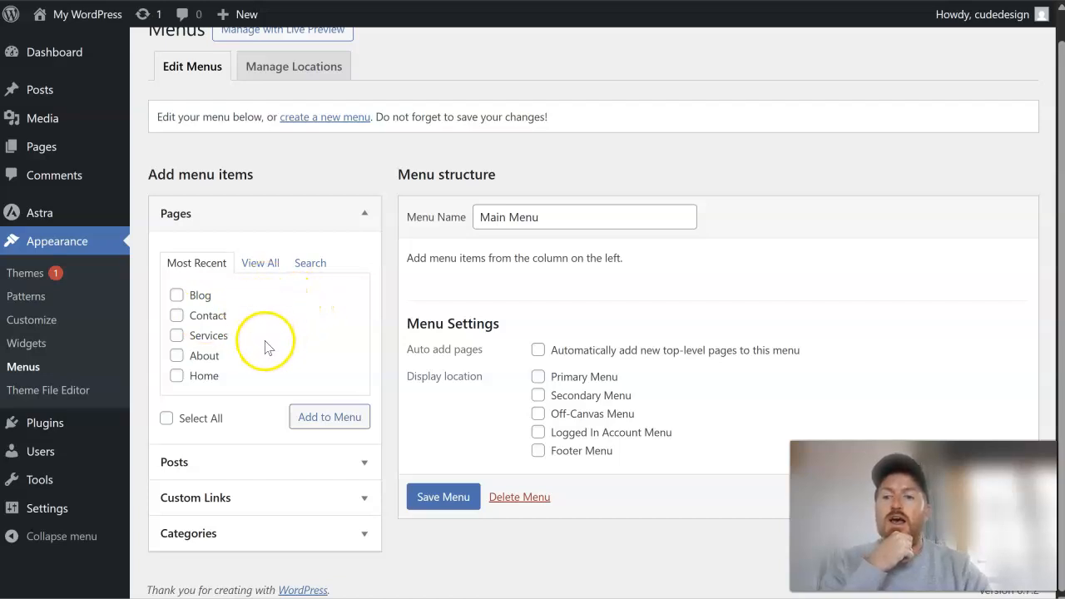
{"action": "left_click", "coordinate": [300, 466]}
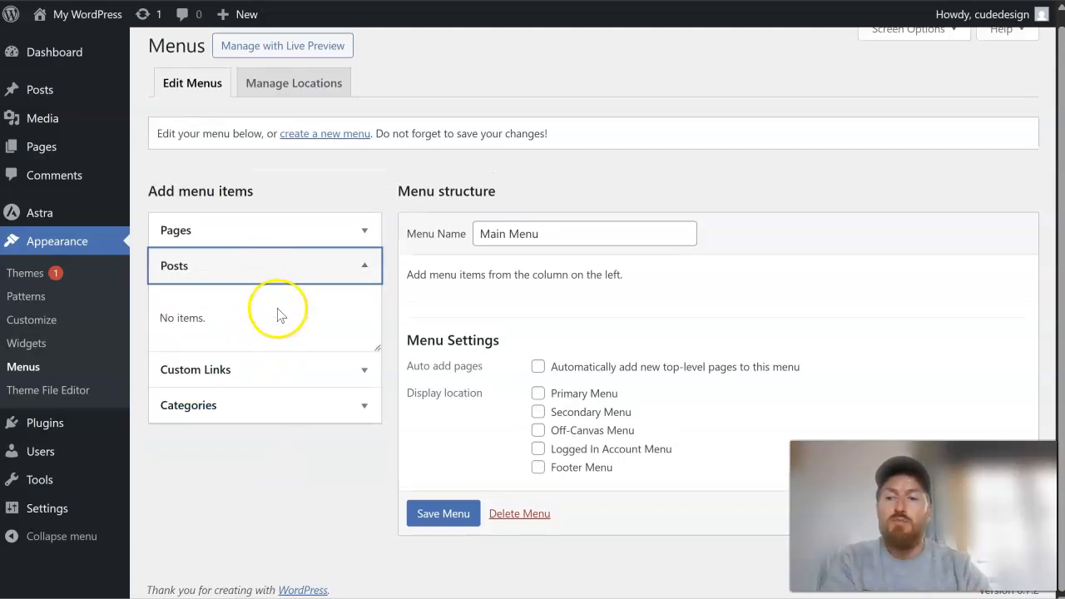
{"action": "left_click", "coordinate": [289, 381]}
{"action": "left_click", "coordinate": [300, 355]}
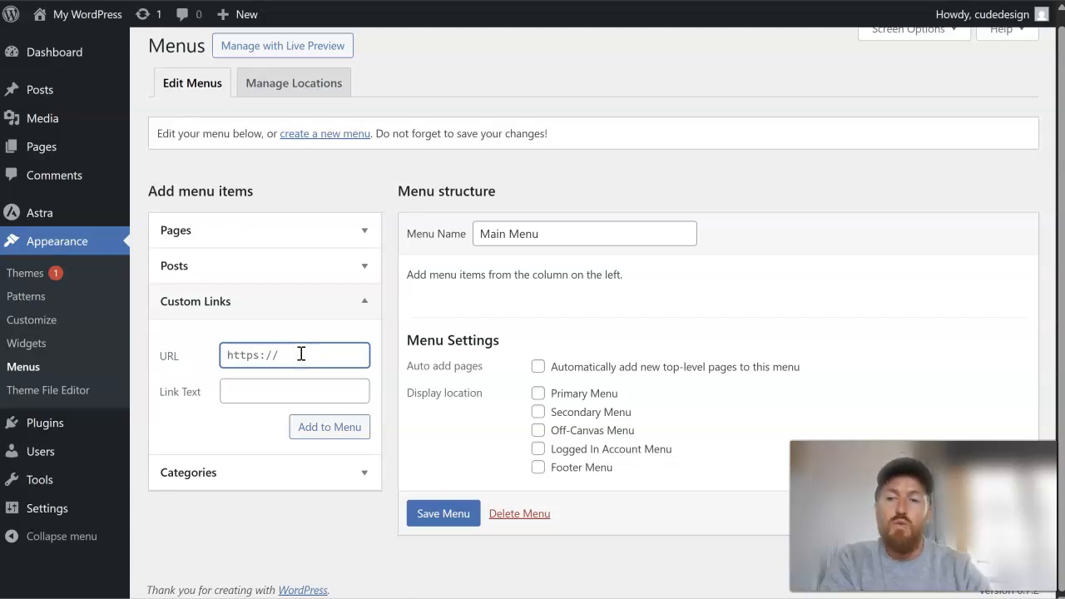
{"action": "left_click", "coordinate": [294, 471]}
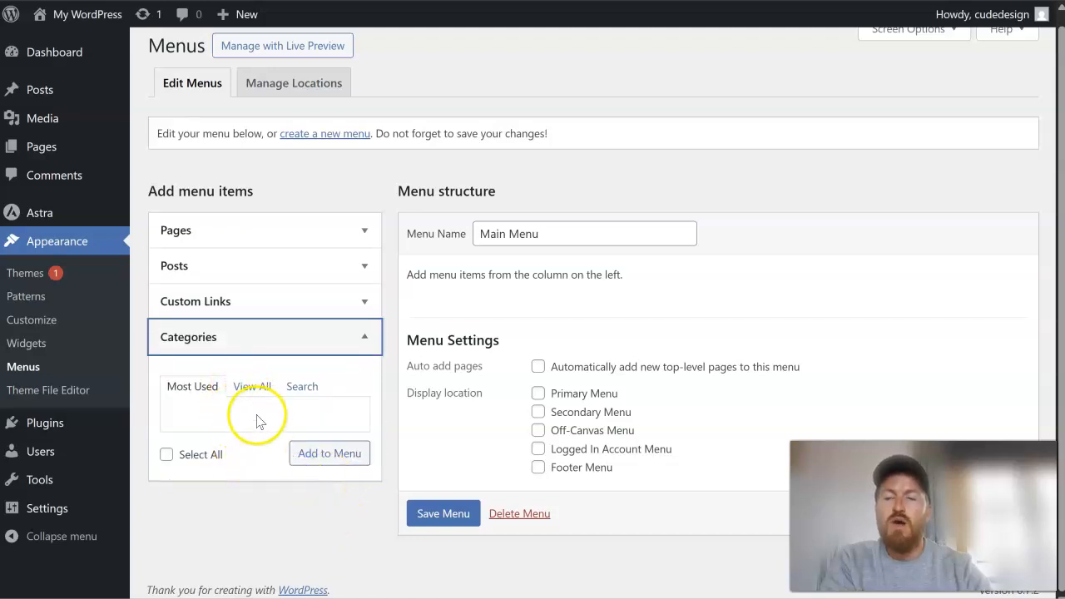
{"action": "scroll", "coordinate": [376, 345], "scroll_direction": "up", "scroll_amount": 1}
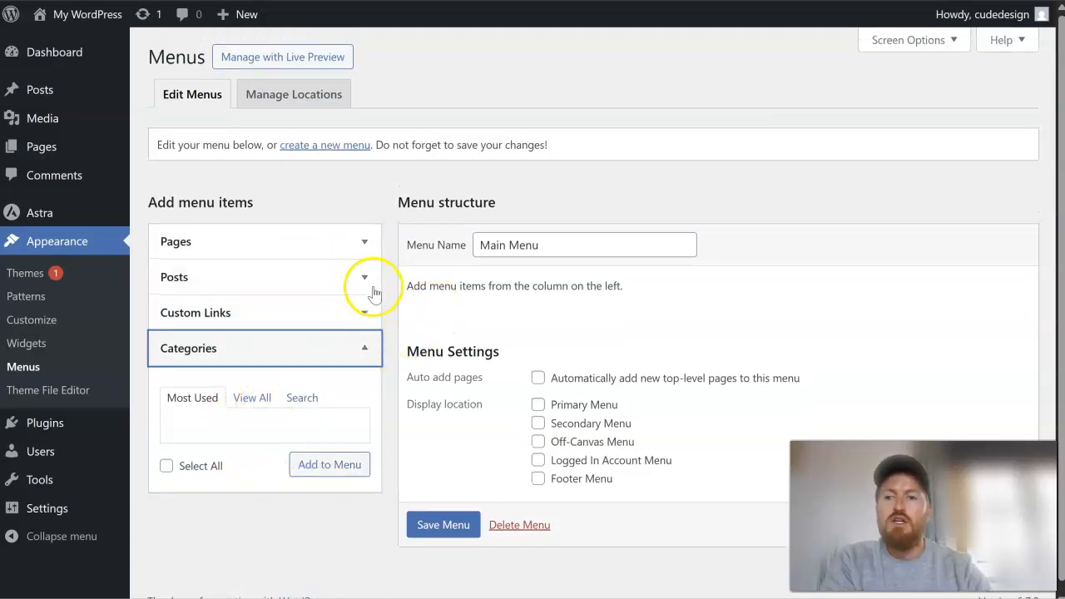
{"action": "left_click", "coordinate": [305, 0]}
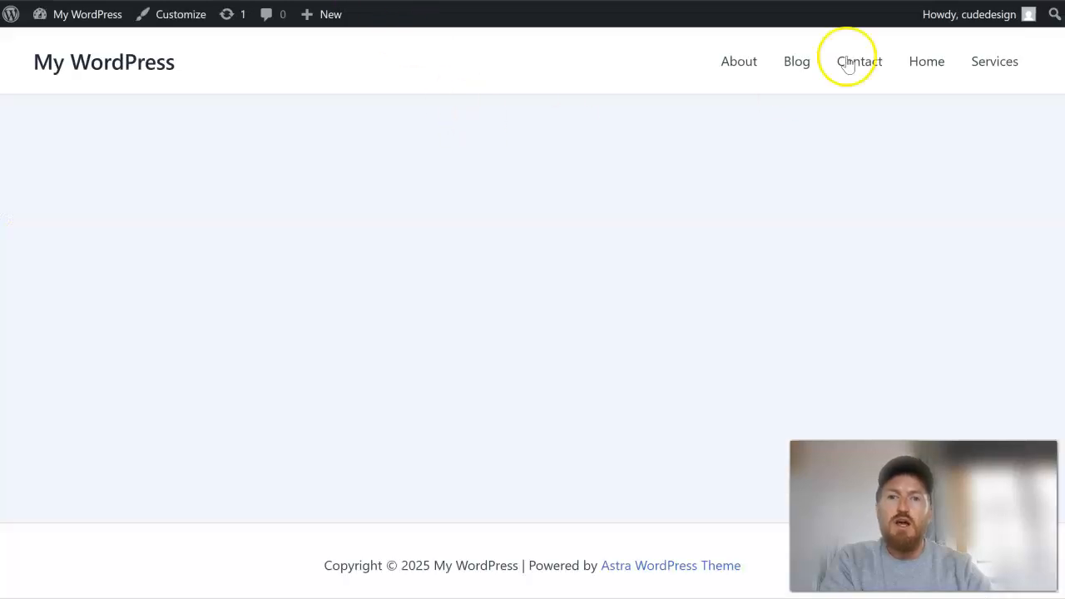
{"action": "left_click", "coordinate": [166, 1]}
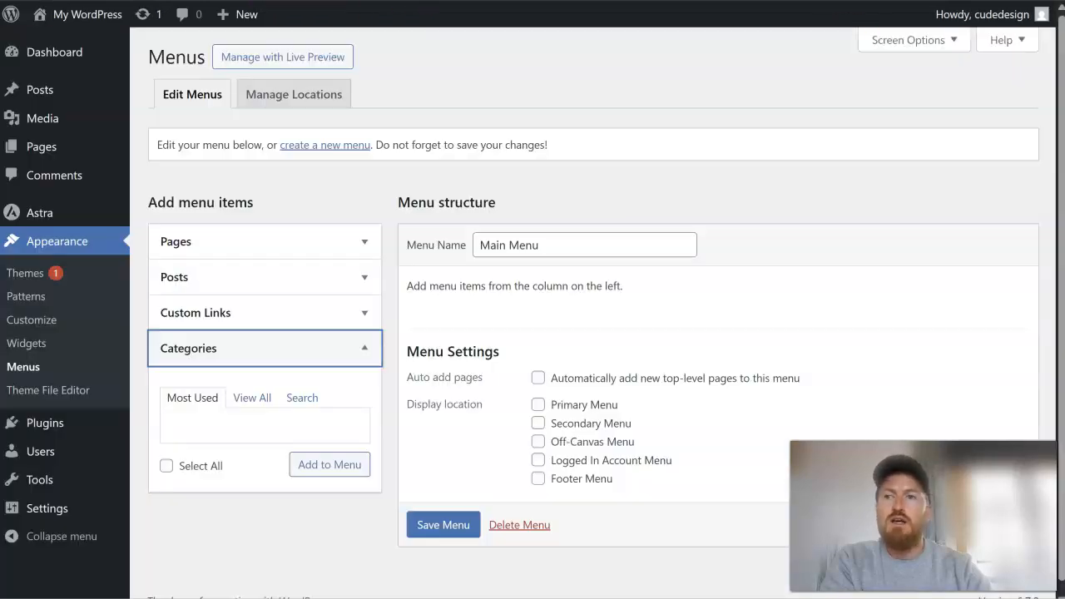
- Add the Blog, Contact, Services, About and Home pages to Main Menu
{"action": "left_click", "coordinate": [261, 246]}
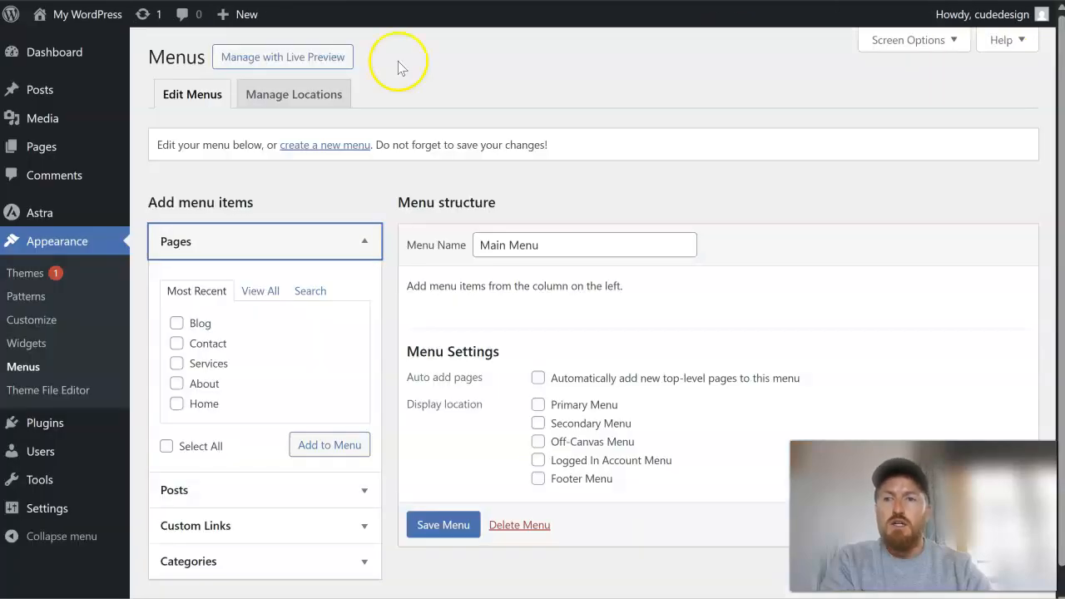
{"action": "left_click", "coordinate": [176, 403]}
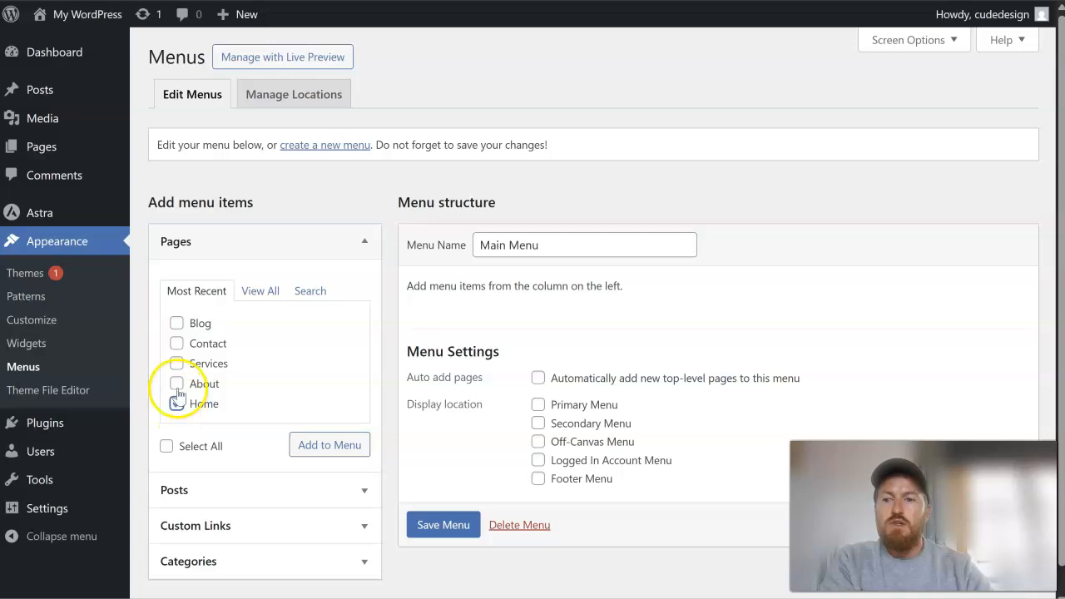
{"action": "left_click", "coordinate": [176, 323]}
{"action": "left_click", "coordinate": [349, 446]}
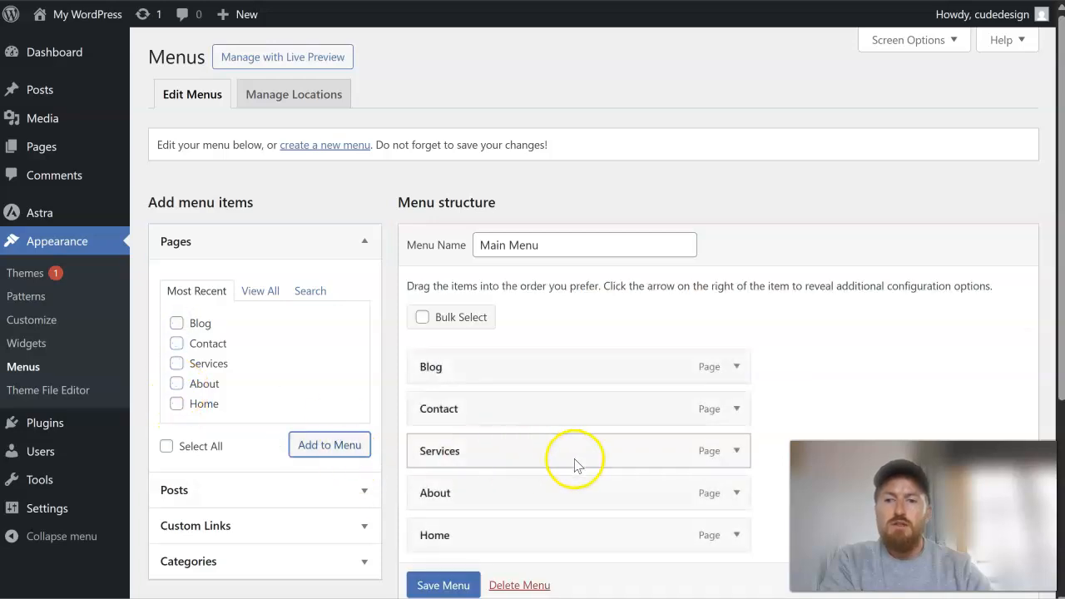
- Reorder the menu items to Home, About, Services, Blog, Contact
{"action": "scroll", "coordinate": [576, 464], "scroll_direction": "down", "scroll_amount": 1}
{"action": "left_click_drag", "start_coordinate": [463, 452], "coordinate": [473, 280]}
{"action": "left_click_drag", "start_coordinate": [469, 462], "coordinate": [475, 331]}
{"action": "left_click_drag", "start_coordinate": [458, 457], "coordinate": [466, 363]}
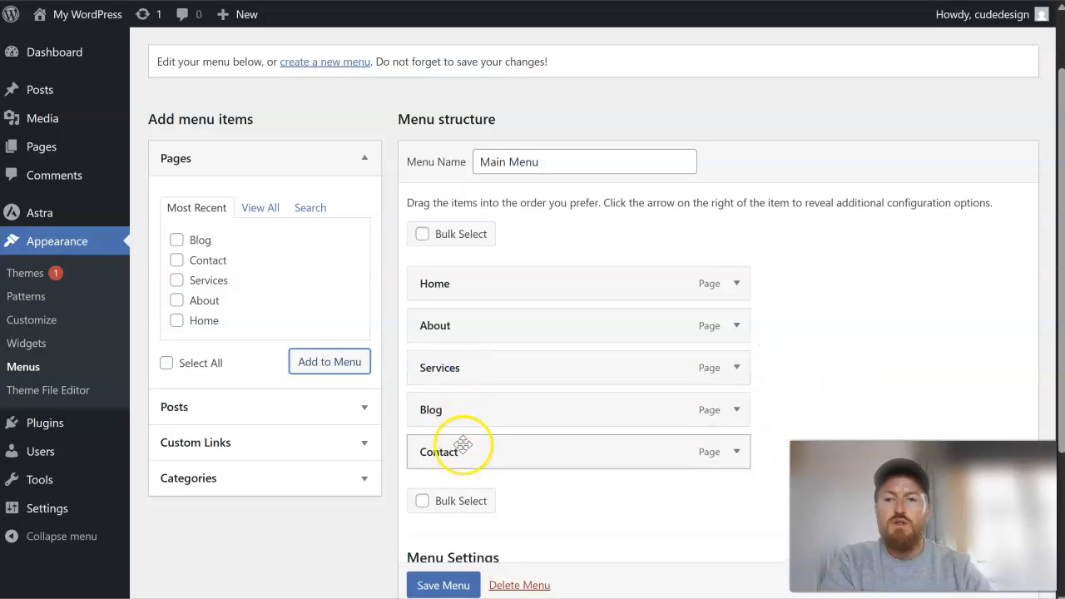
- Assign Main Menu to the Primary Menu display location and save the menu
{"action": "scroll", "coordinate": [516, 391], "scroll_direction": "down", "scroll_amount": 2}
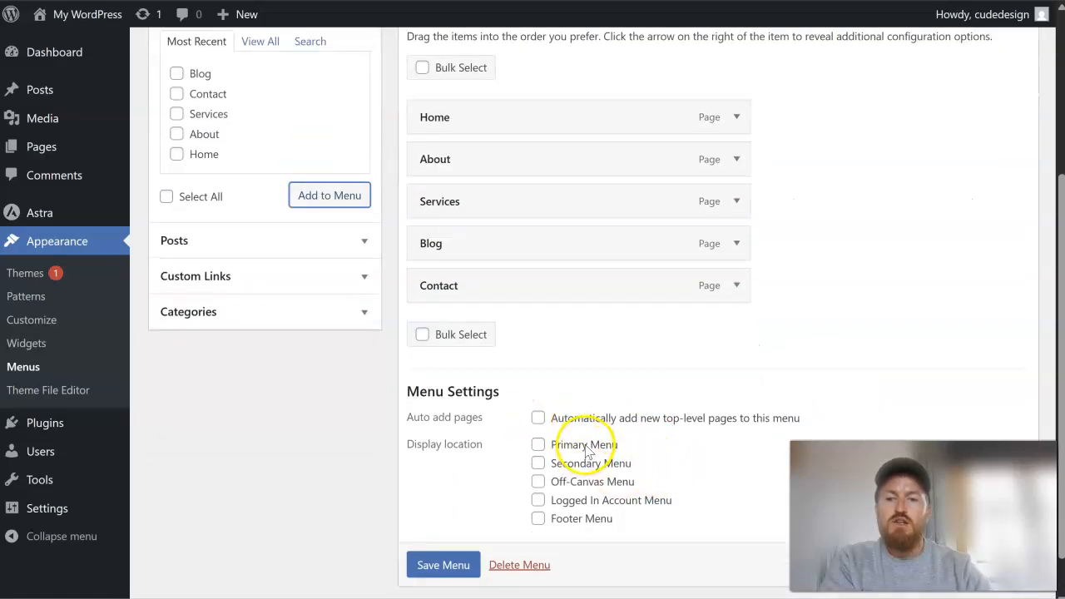
{"action": "left_click", "coordinate": [538, 446]}
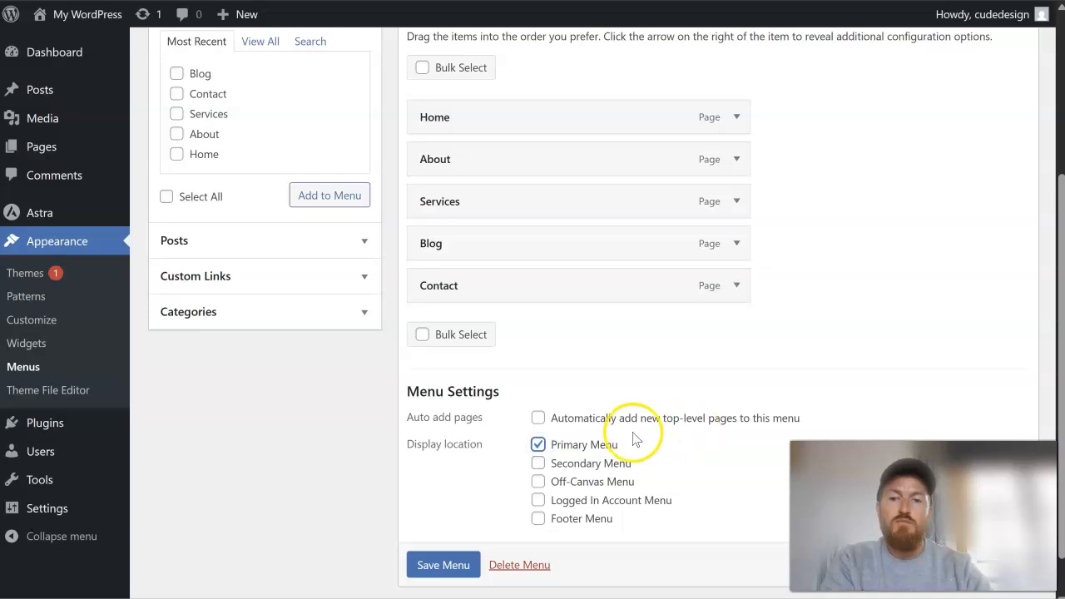
{"action": "left_click", "coordinate": [445, 564]}
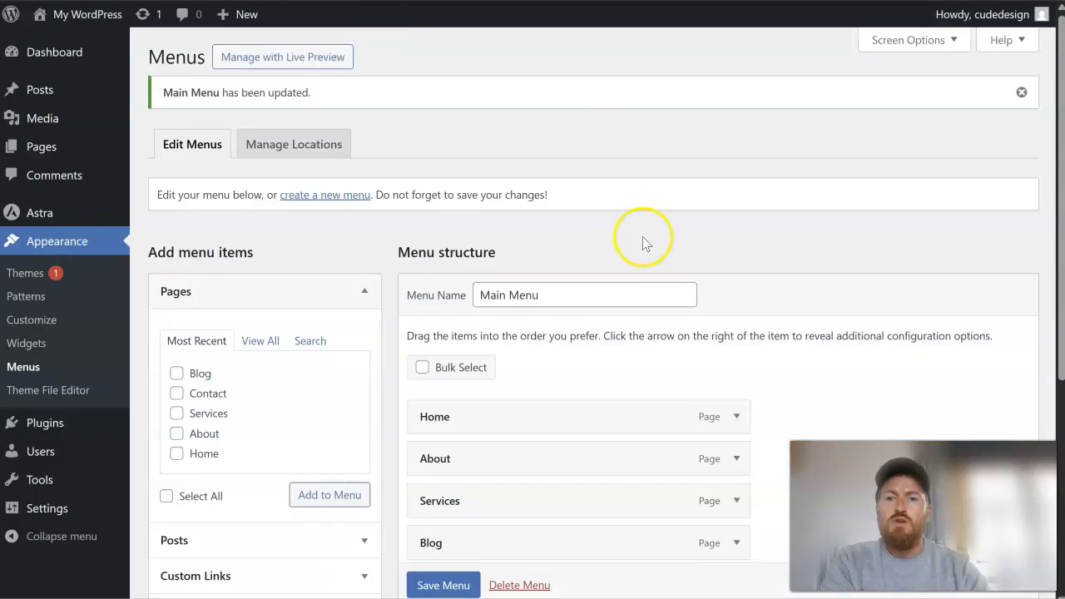
- Expand the About menu item to examine its label, parent, order and move options, and collapse it again
{"action": "scroll", "coordinate": [641, 238], "scroll_direction": "down", "scroll_amount": 1}
{"action": "left_click", "coordinate": [736, 292]}
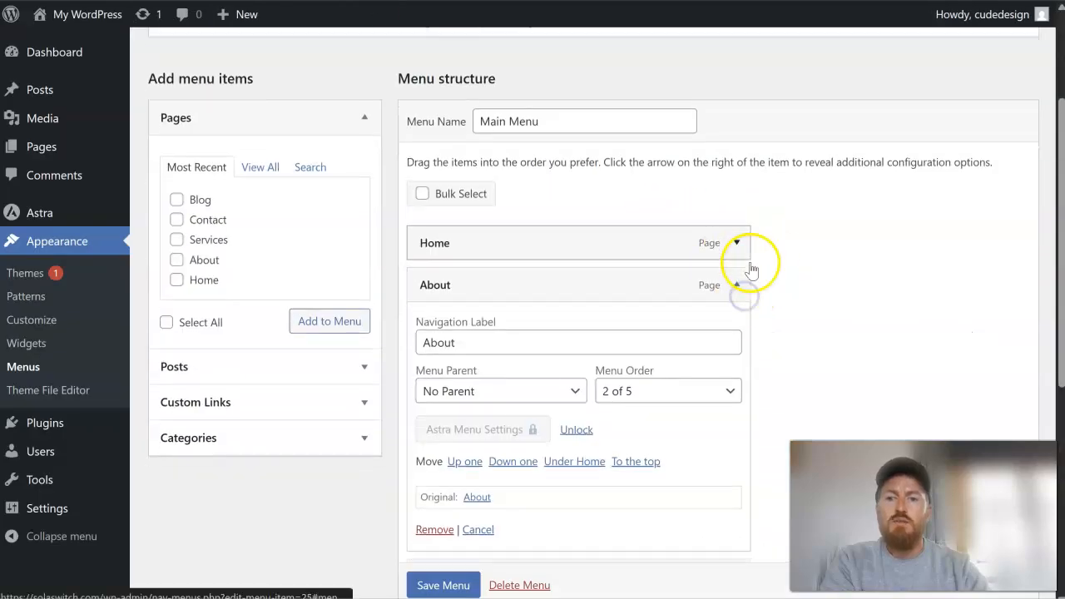
{"action": "scroll", "coordinate": [743, 266], "scroll_direction": "down", "scroll_amount": 2}
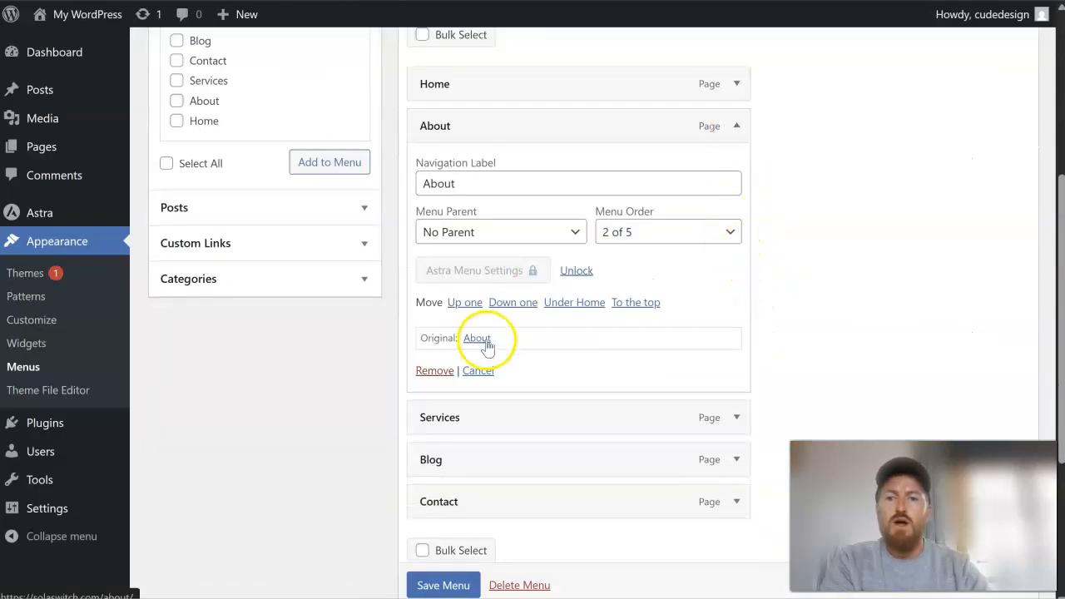
{"action": "left_click", "coordinate": [736, 126]}
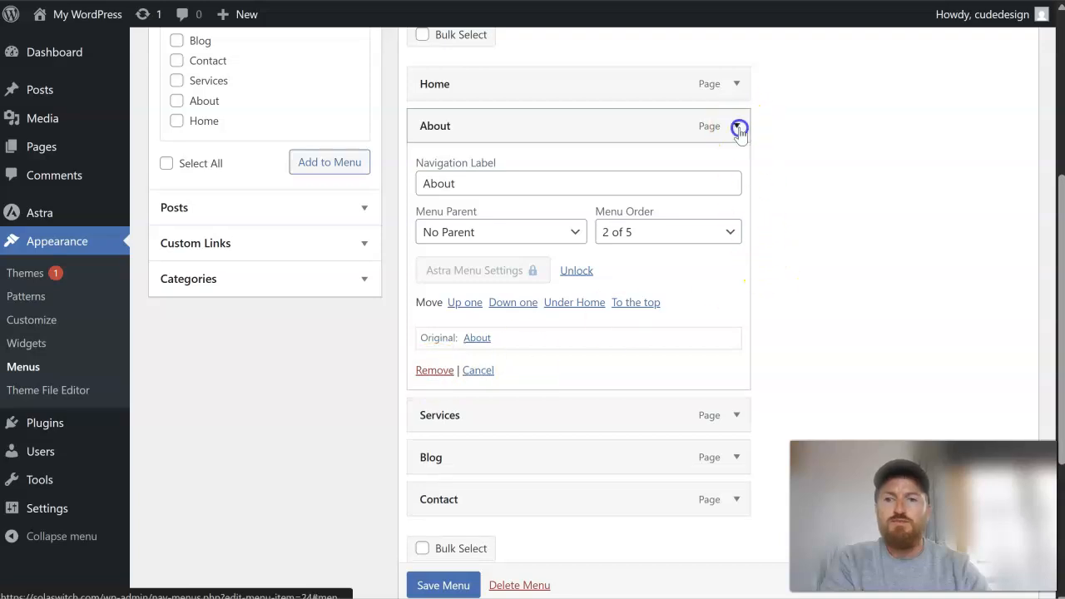
{"action": "scroll", "coordinate": [687, 241], "scroll_direction": "up", "scroll_amount": 1}
{"action": "scroll", "coordinate": [687, 242], "scroll_direction": "up", "scroll_amount": 3}
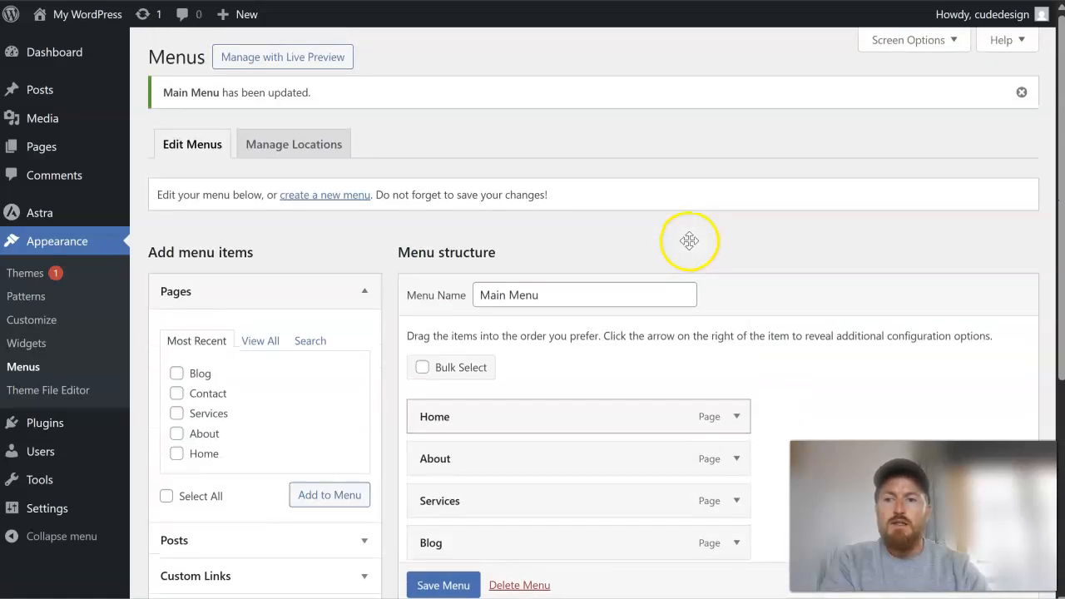
{"action": "scroll", "coordinate": [436, 254], "scroll_direction": "down", "scroll_amount": 1}
{"action": "left_click", "coordinate": [230, 498]}
{"action": "left_click", "coordinate": [275, 335]}
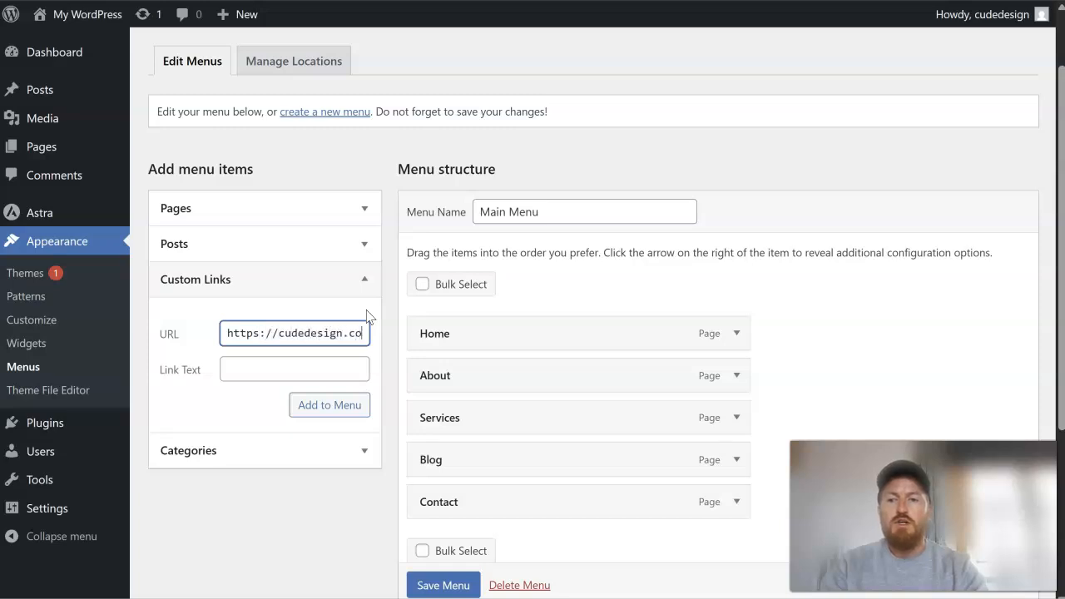
{"action": "left_click", "coordinate": [328, 363]}
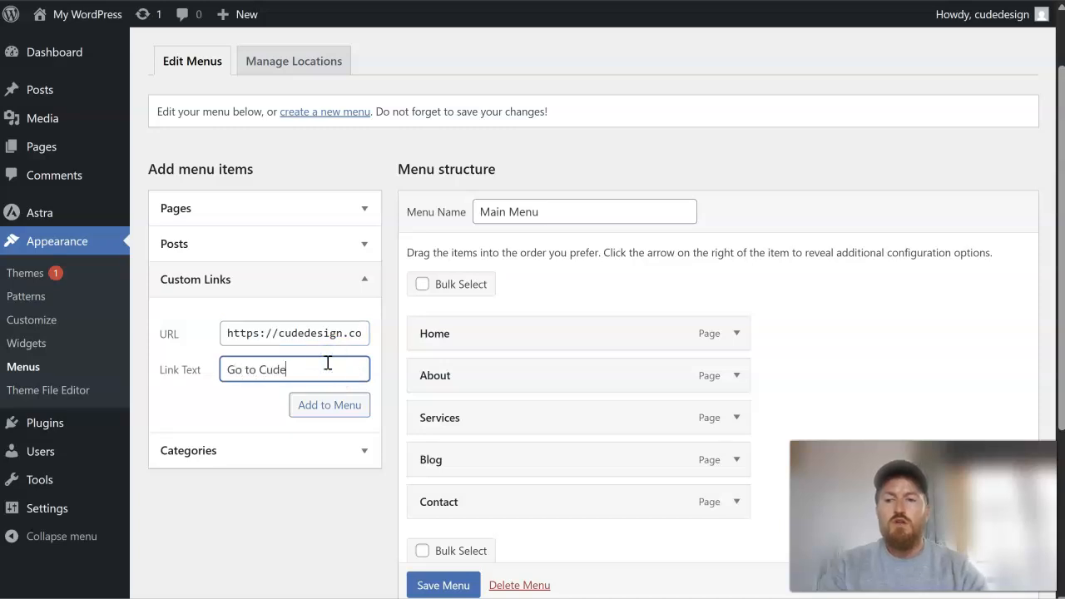
{"action": "left_click", "coordinate": [333, 404]}
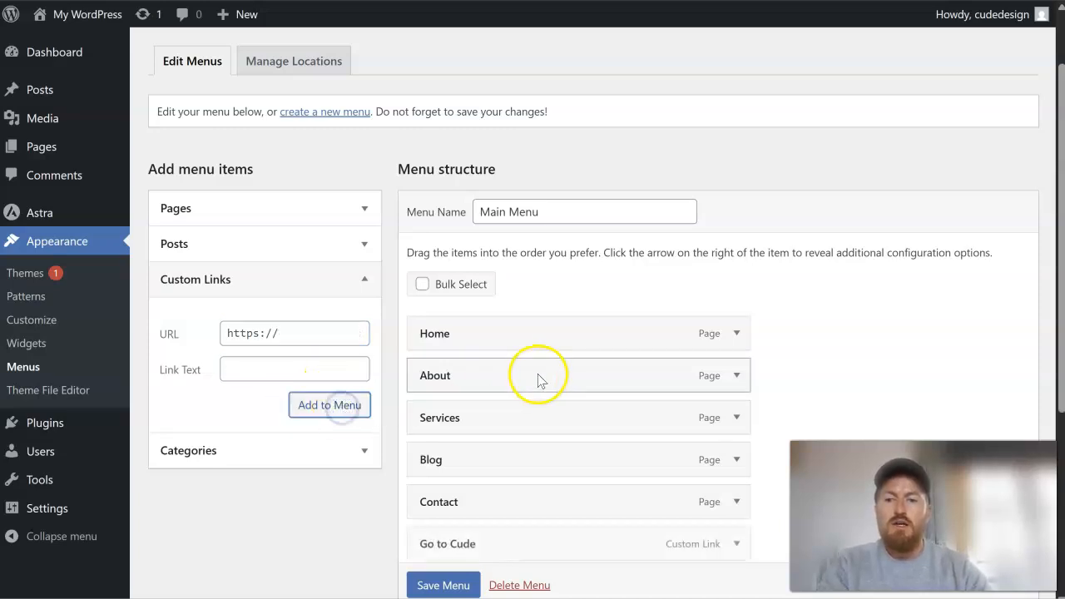
- Expand the Go to Cude custom link item and examine its available settings
{"action": "scroll", "coordinate": [532, 391], "scroll_direction": "down", "scroll_amount": 3}
{"action": "left_click", "coordinate": [737, 294]}
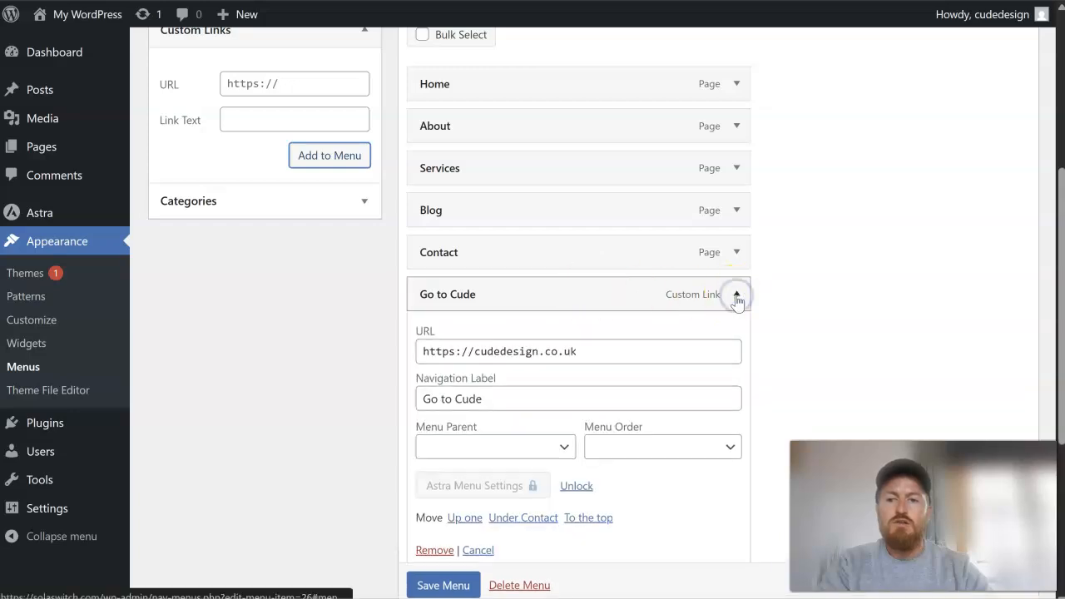
{"action": "scroll", "coordinate": [832, 343], "scroll_direction": "down", "scroll_amount": 2}
{"action": "scroll", "coordinate": [835, 340], "scroll_direction": "up", "scroll_amount": 6}
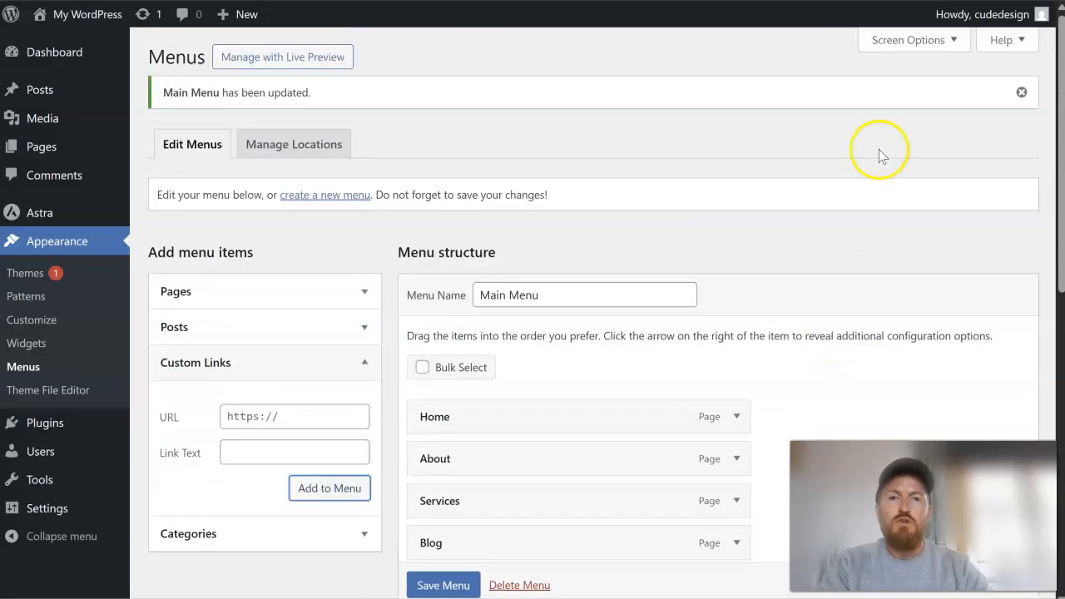
- Enable the Link Target advanced menu property in the screen options so menu items offer the new-tab setting
{"action": "left_click", "coordinate": [905, 40]}
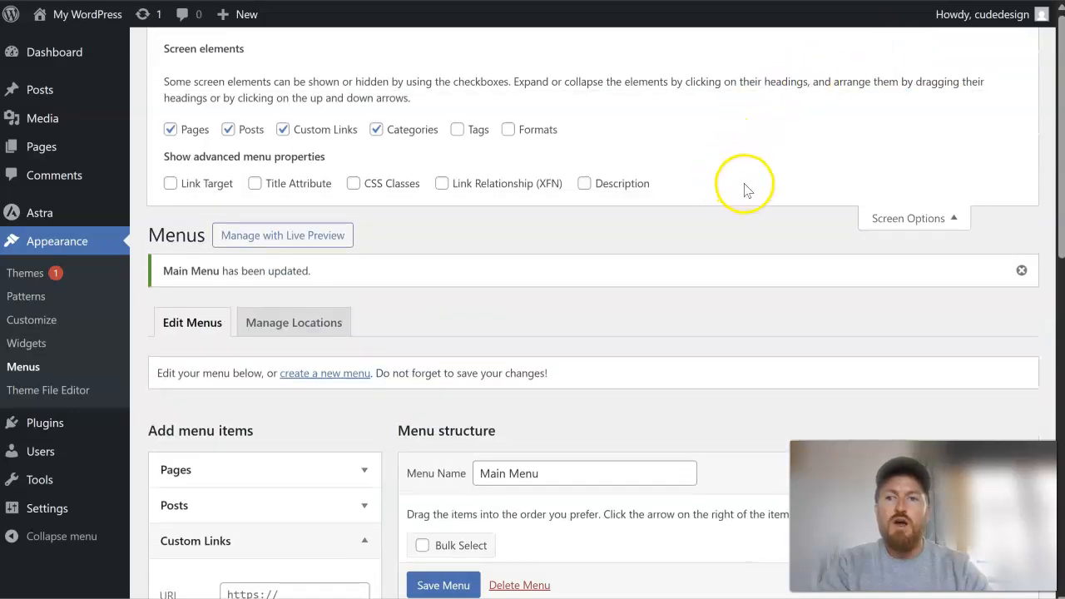
{"action": "scroll", "coordinate": [790, 307], "scroll_direction": "down", "scroll_amount": 9}
{"action": "scroll", "coordinate": [791, 308], "scroll_direction": "up", "scroll_amount": 1}
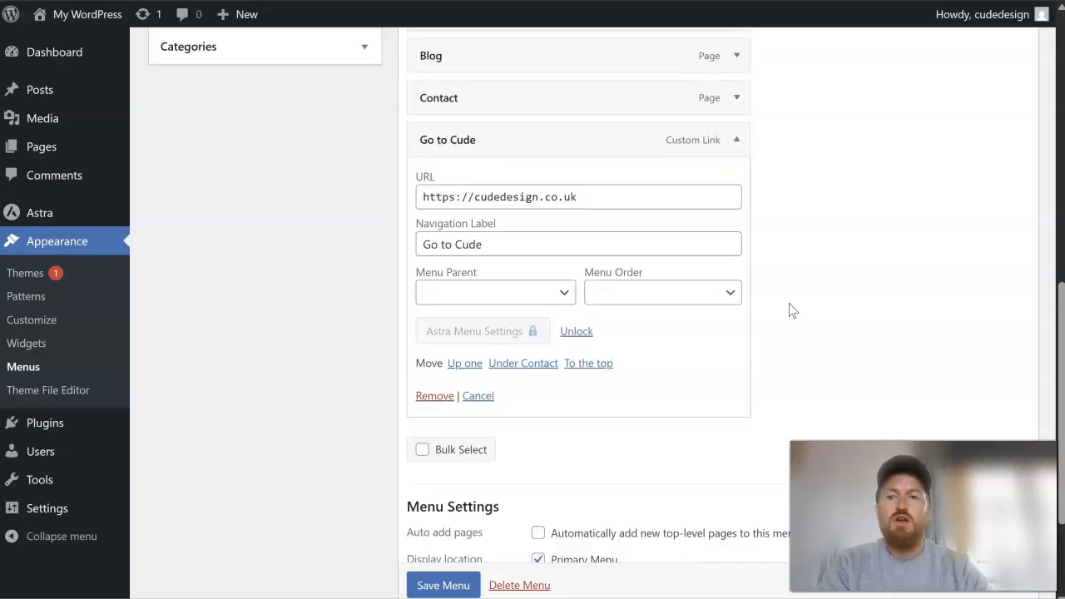
{"action": "scroll", "coordinate": [791, 309], "scroll_direction": "up", "scroll_amount": 6}
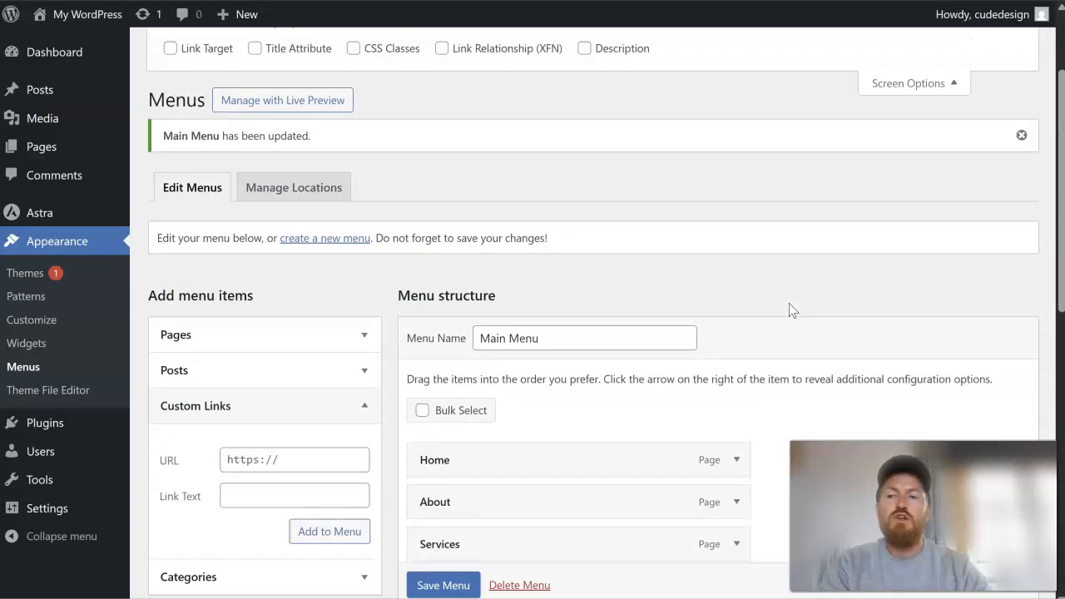
{"action": "scroll", "coordinate": [790, 309], "scroll_direction": "up", "scroll_amount": 2}
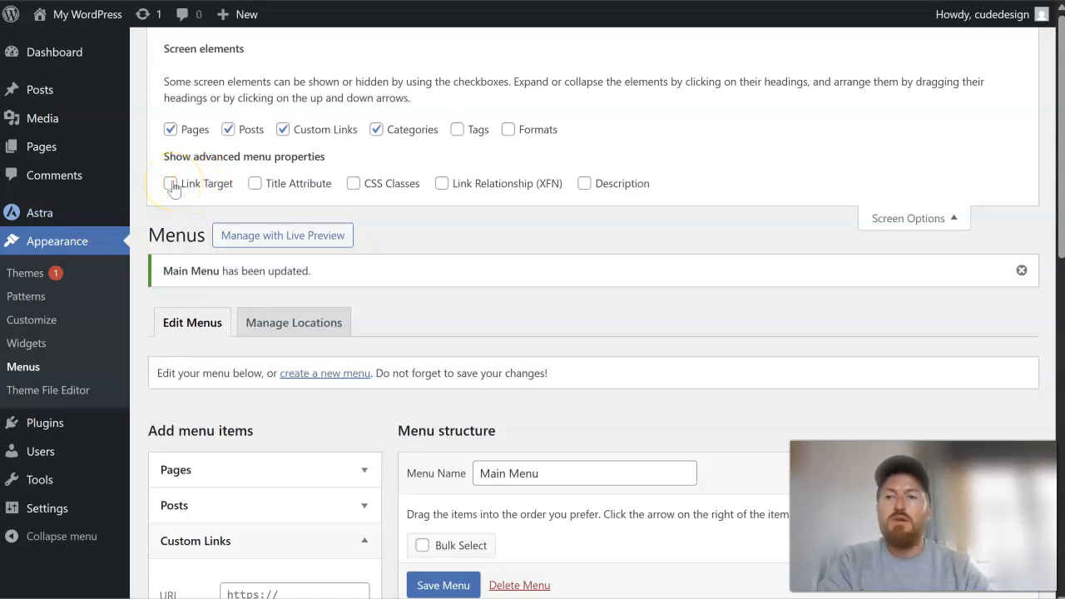
{"action": "left_click", "coordinate": [923, 219]}
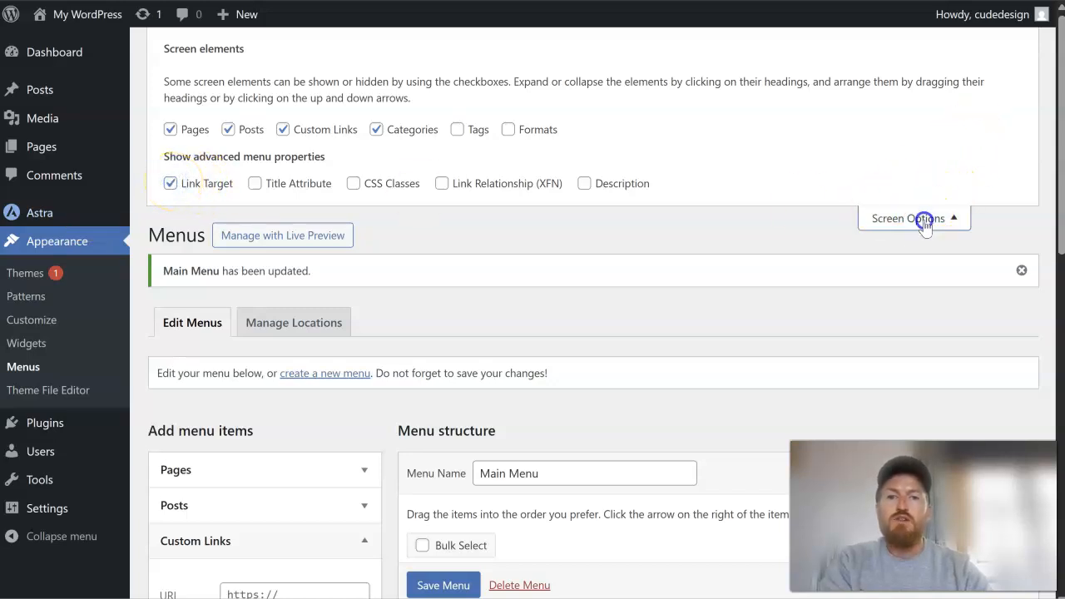
{"action": "left_click", "coordinate": [915, 40]}
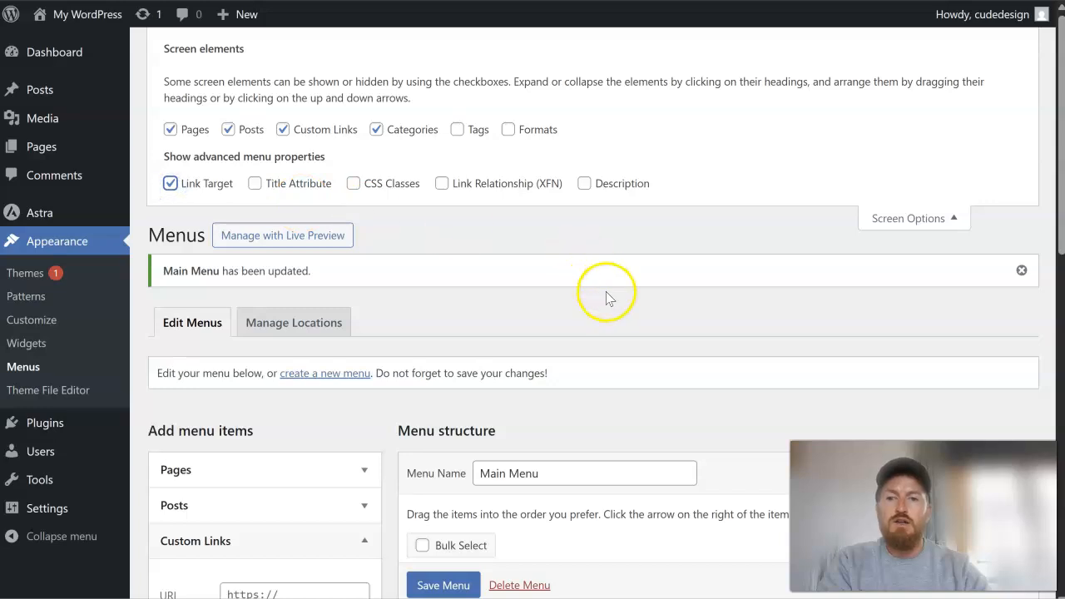
{"action": "scroll", "coordinate": [604, 295], "scroll_direction": "down", "scroll_amount": 5}
{"action": "scroll", "coordinate": [729, 316], "scroll_direction": "down", "scroll_amount": 3}
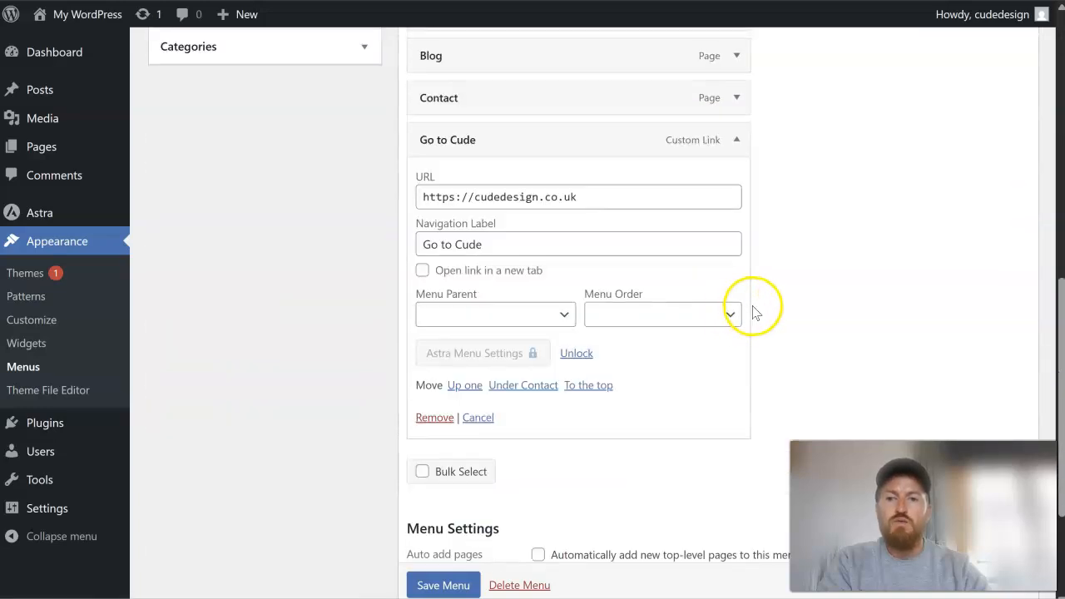
- Set the Go to Cude custom link to open in a new tab and save the menu
{"action": "left_click", "coordinate": [422, 271]}
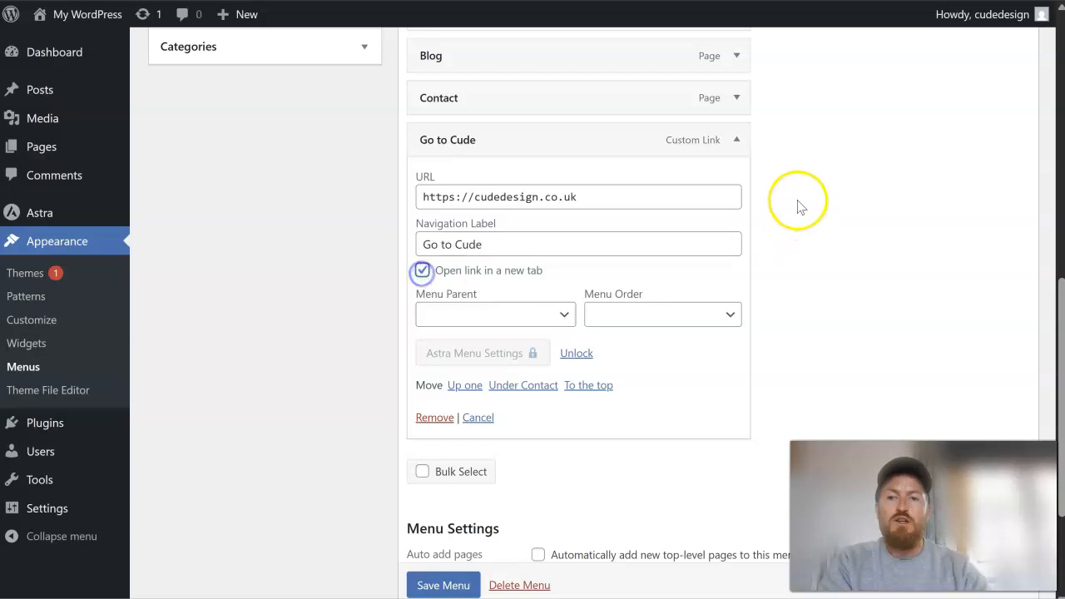
{"action": "left_click", "coordinate": [736, 140]}
{"action": "left_click", "coordinate": [452, 509]}
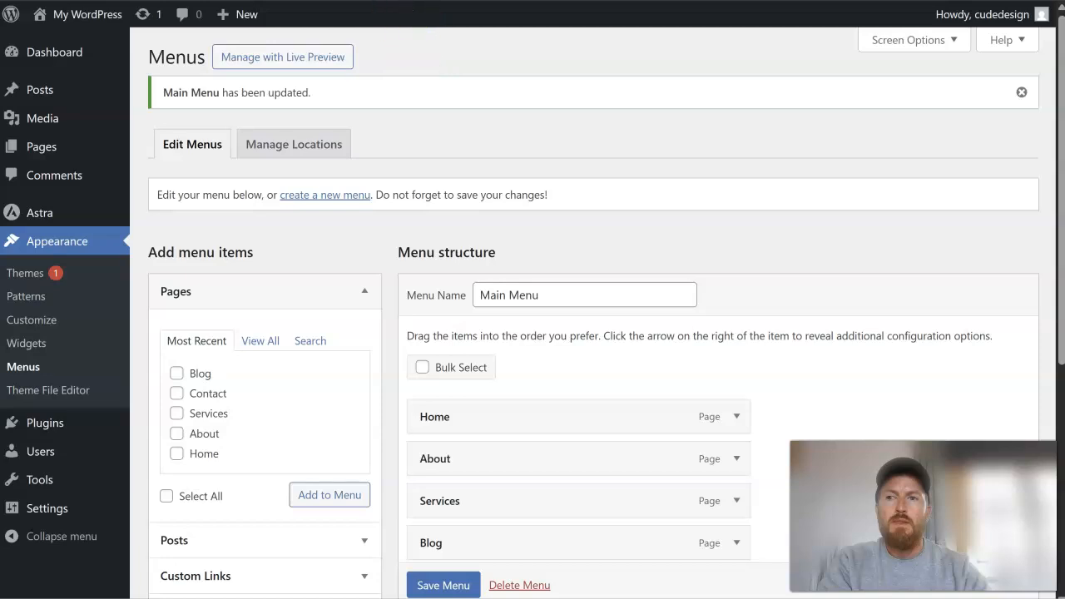
- Reload the live site, test the Go to Cude link in the header menu, and return to the menu editor
{"action": "key", "text": "ctrl+Tab"}
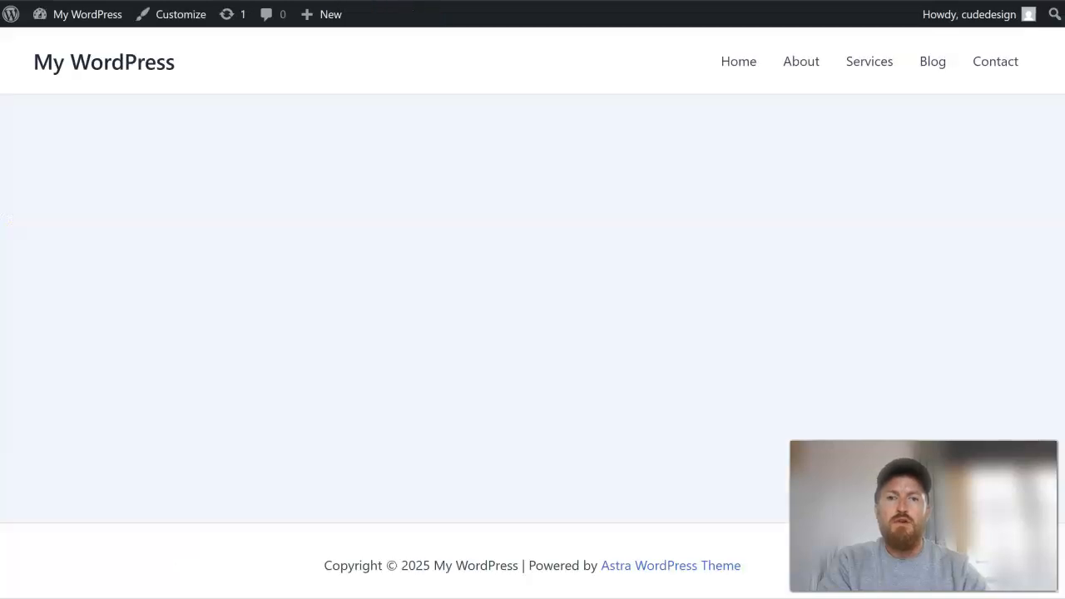
{"action": "key", "text": "F5"}
{"action": "left_click", "coordinate": [967, 64]}
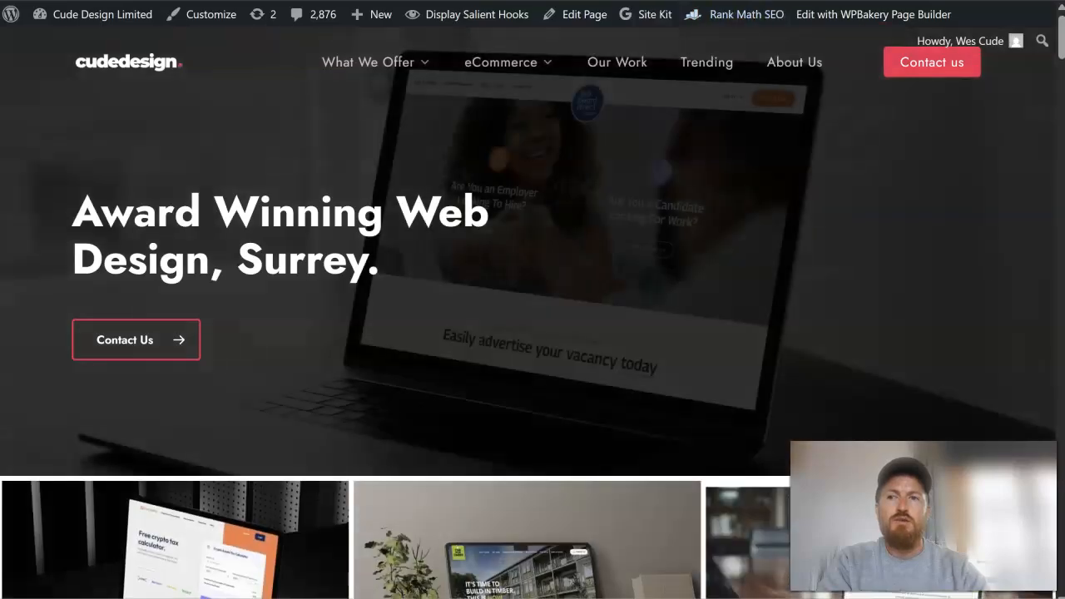
{"action": "key", "text": "alt+Left"}
{"action": "key", "text": "ctrl+Tab"}
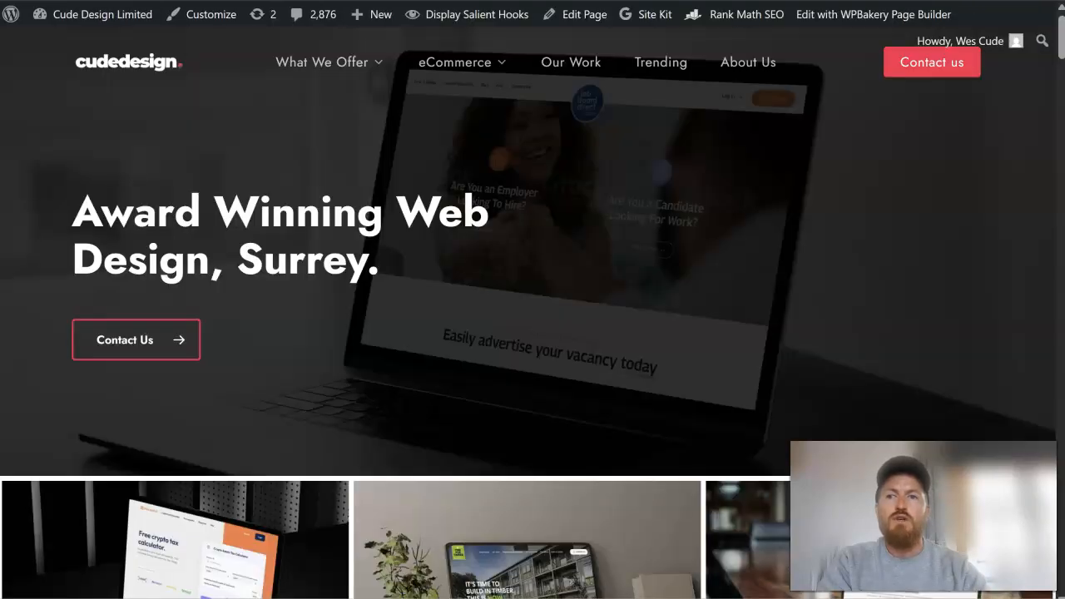
{"action": "key", "text": "ctrl+shift+Tab"}
{"action": "key", "text": "ctrl+shift+Tab"}
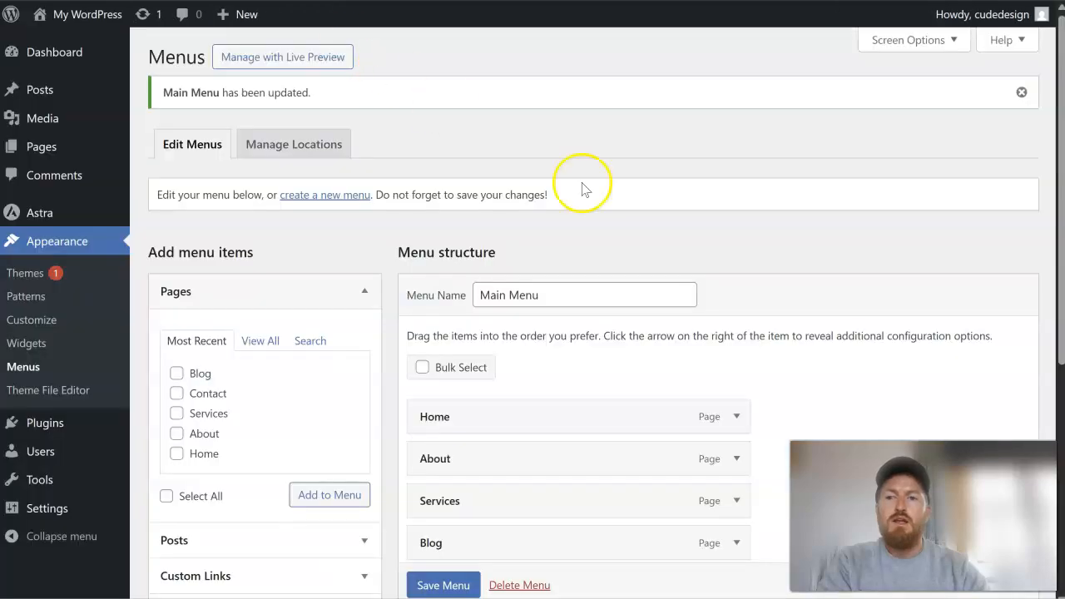
- Nest About as a sub item under Services, save the menu, and check the Services dropdown on the live site
{"action": "scroll", "coordinate": [768, 293], "scroll_direction": "down", "scroll_amount": 3}
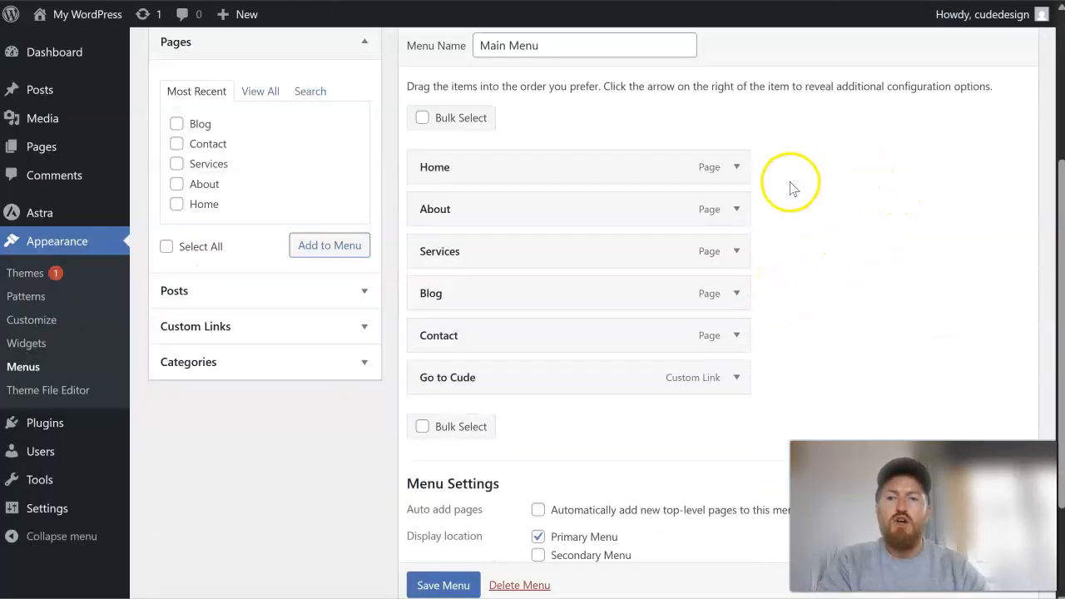
{"action": "scroll", "coordinate": [773, 209], "scroll_direction": "up", "scroll_amount": 2}
{"action": "scroll", "coordinate": [774, 208], "scroll_direction": "down", "scroll_amount": 2}
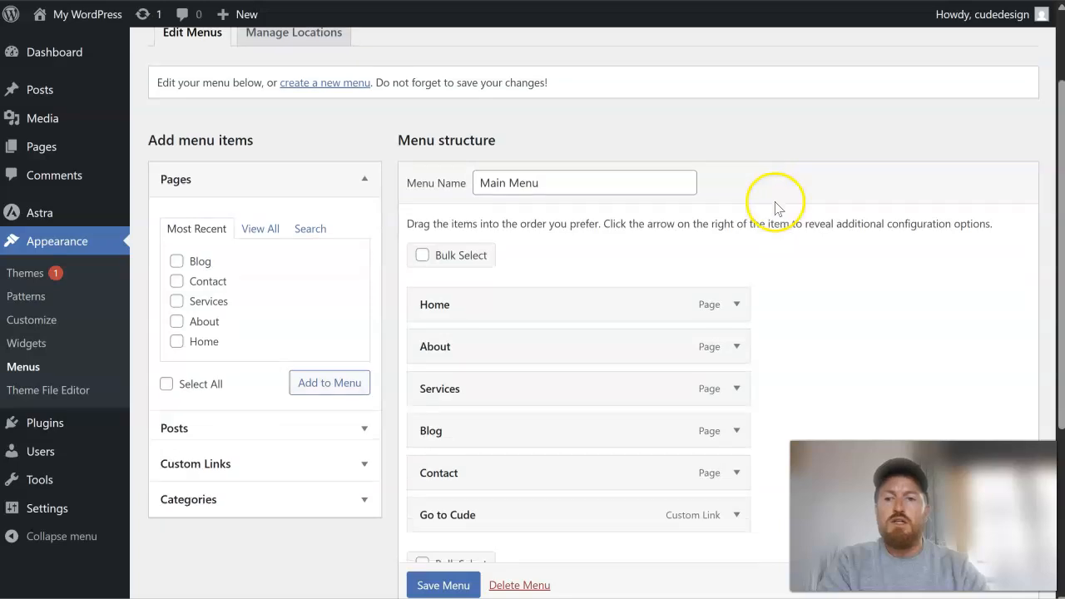
{"action": "left_click_drag", "start_coordinate": [450, 248], "coordinate": [530, 218]}
{"action": "mouse_move", "coordinate": [452, 216]}
{"action": "left_mouse_down"}
{"action": "mouse_move", "coordinate": [444, 208]}
{"action": "mouse_move", "coordinate": [454, 214]}
{"action": "left_mouse_up"}
{"action": "left_click_drag", "start_coordinate": [435, 250], "coordinate": [549, 252]}
{"action": "left_click", "coordinate": [443, 584]}
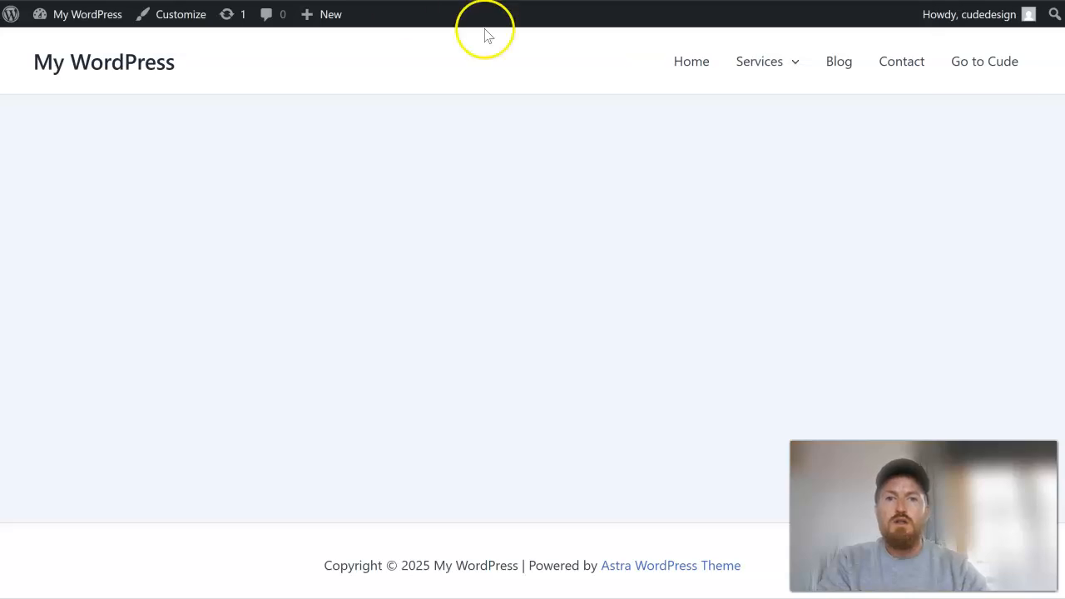
{"action": "mouse_move", "coordinate": [737, 67]}
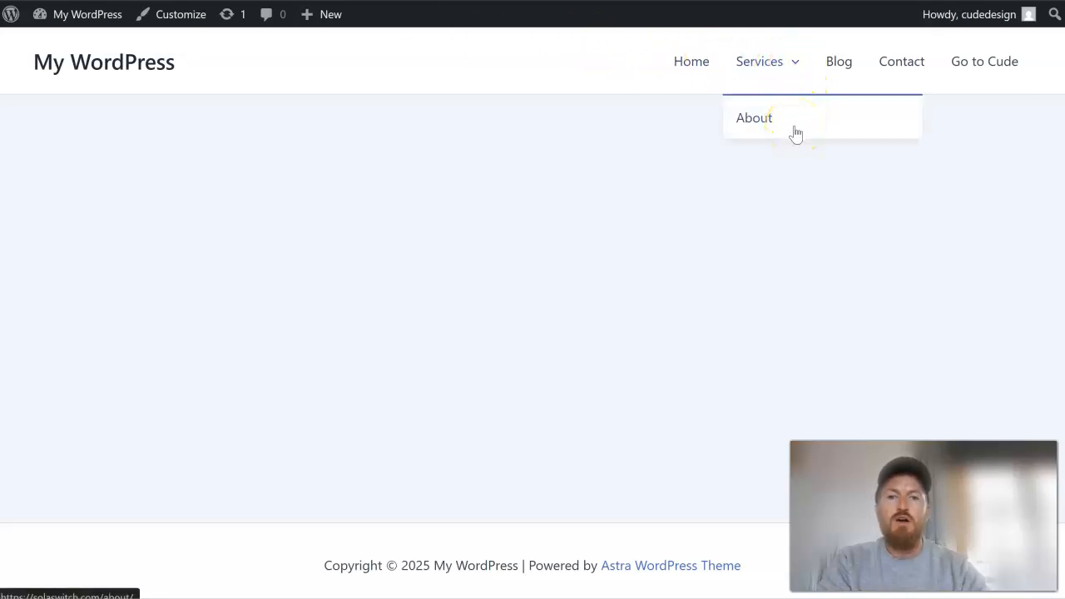
{"action": "left_click", "coordinate": [785, 69]}
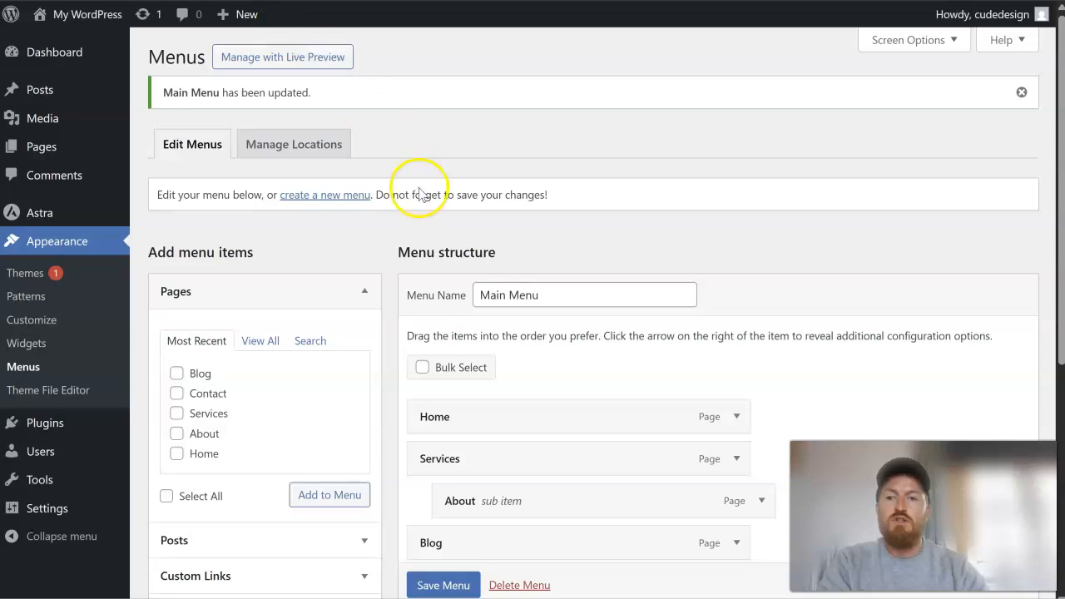
- Remove the Go to Cude custom link from Main Menu and save the menu
{"action": "scroll", "coordinate": [419, 191], "scroll_direction": "down", "scroll_amount": 4}
{"action": "scroll", "coordinate": [815, 195], "scroll_direction": "up", "scroll_amount": 3}
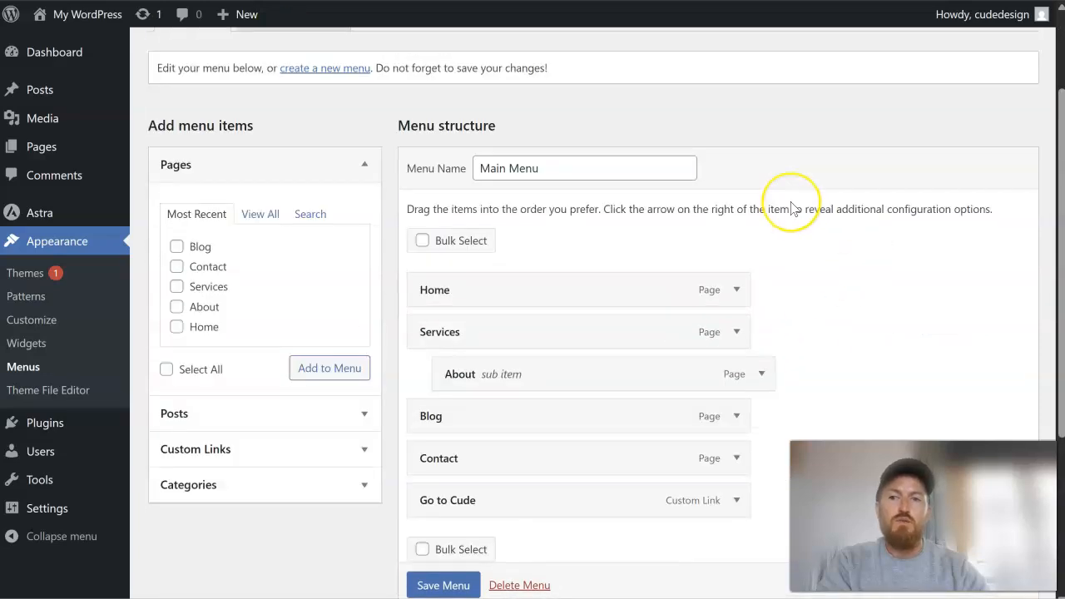
{"action": "scroll", "coordinate": [796, 207], "scroll_direction": "down", "scroll_amount": 2}
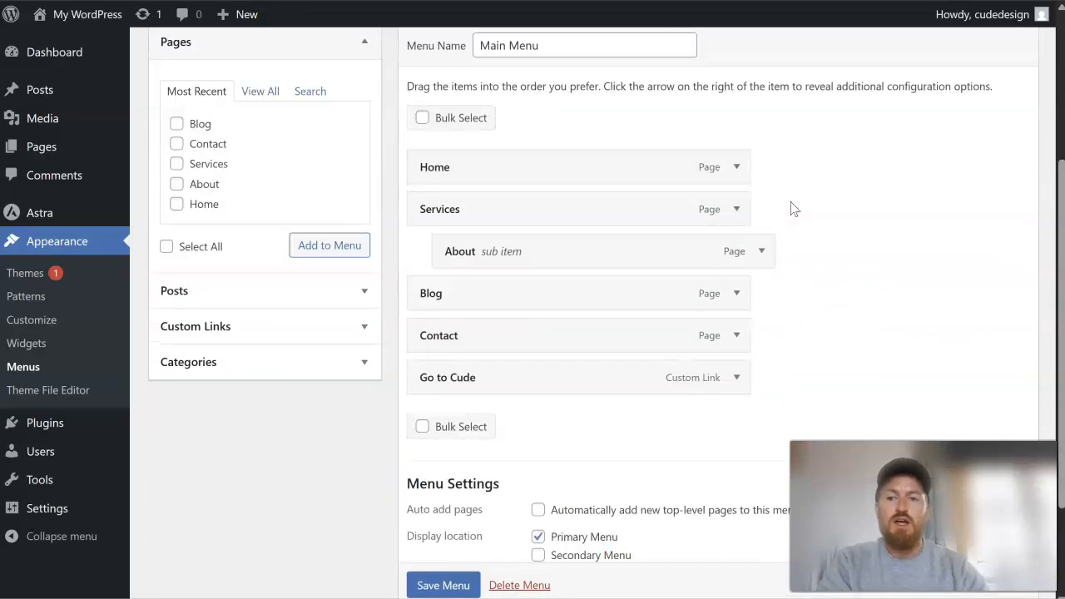
{"action": "scroll", "coordinate": [791, 208], "scroll_direction": "down", "scroll_amount": 2}
{"action": "scroll", "coordinate": [791, 208], "scroll_direction": "up", "scroll_amount": 5}
{"action": "scroll", "coordinate": [777, 214], "scroll_direction": "down", "scroll_amount": 5}
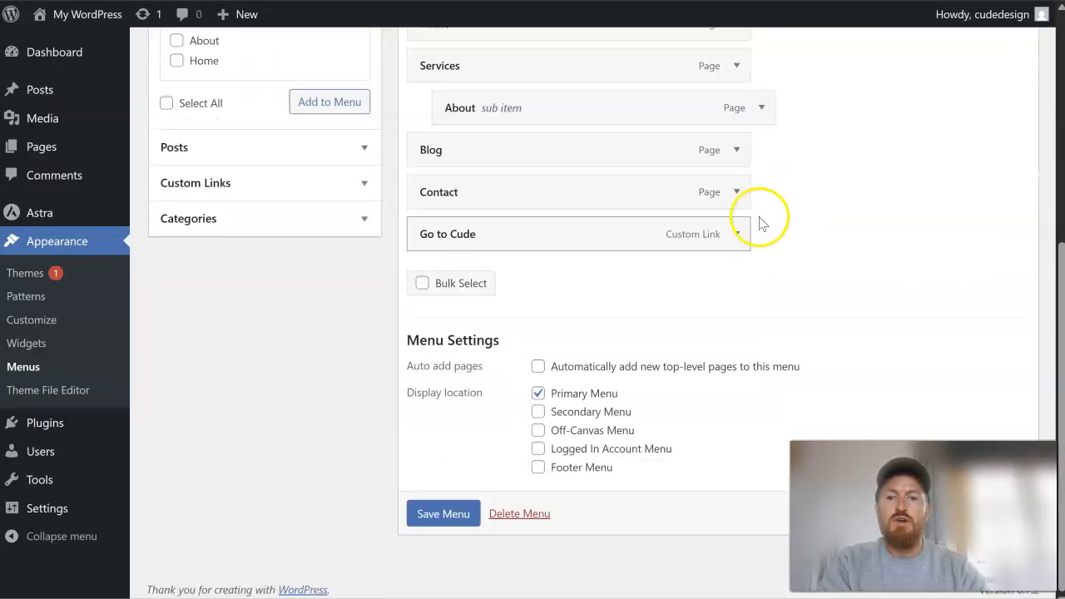
{"action": "left_click", "coordinate": [735, 236]}
{"action": "scroll", "coordinate": [499, 277], "scroll_direction": "down", "scroll_amount": 2}
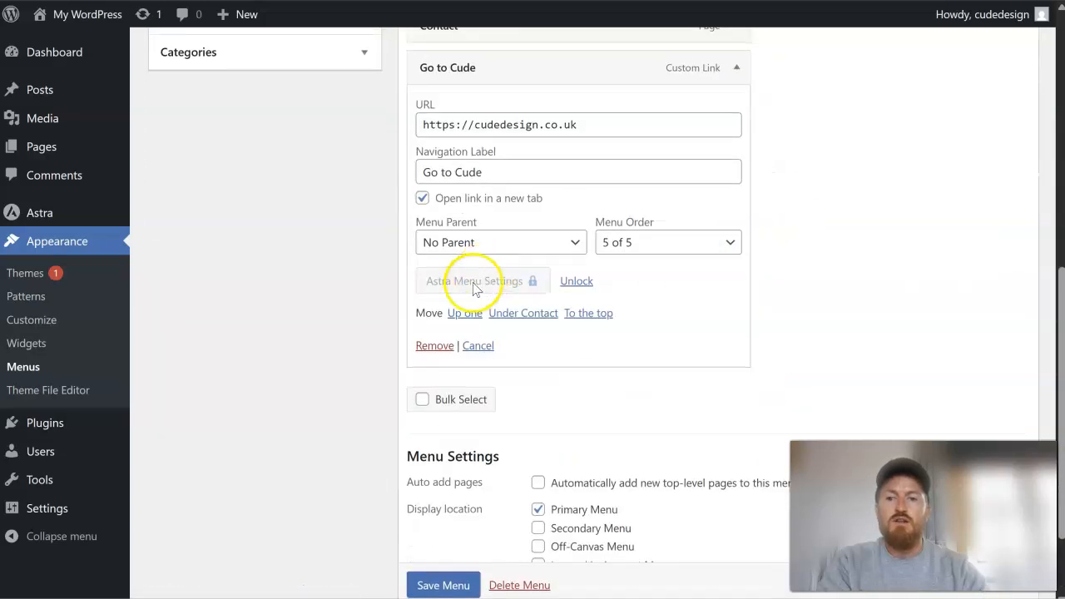
{"action": "left_click", "coordinate": [431, 345]}
{"action": "scroll", "coordinate": [491, 378], "scroll_direction": "up", "scroll_amount": 1}
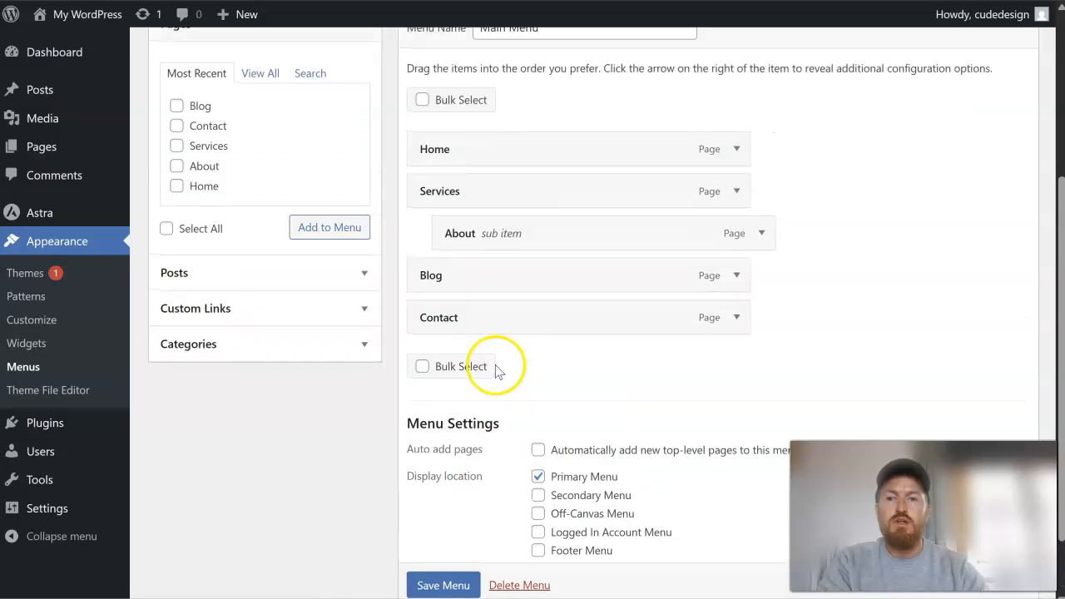
{"action": "scroll", "coordinate": [463, 589], "scroll_direction": "down", "scroll_amount": 1}
{"action": "left_click", "coordinate": [442, 544]}
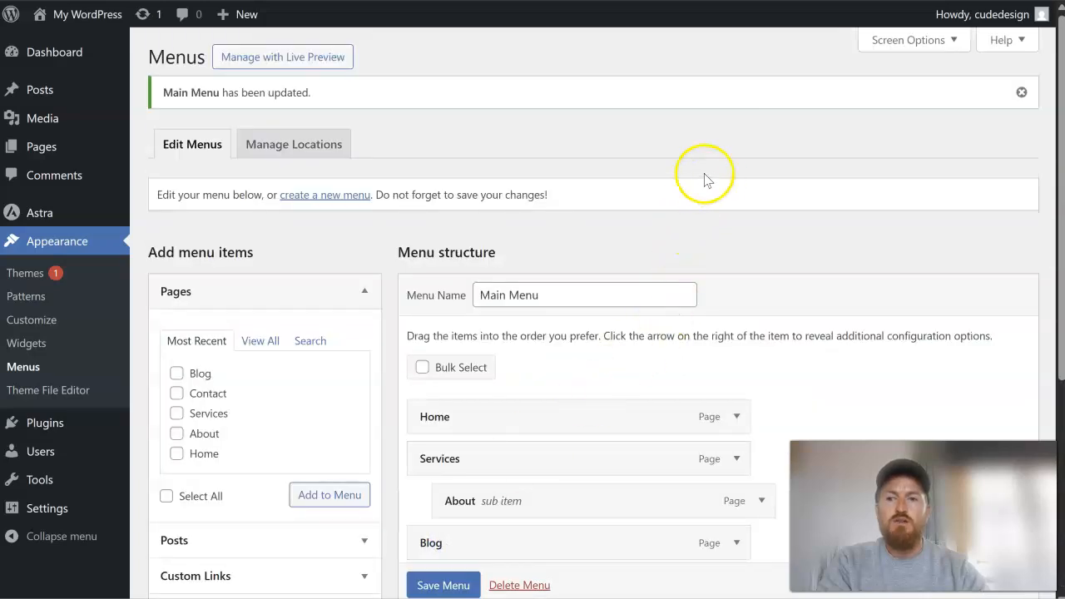
- Create a new menu named "Footer Menu" without assigning a display location
{"action": "scroll", "coordinate": [383, 191], "scroll_direction": "down", "scroll_amount": 4}
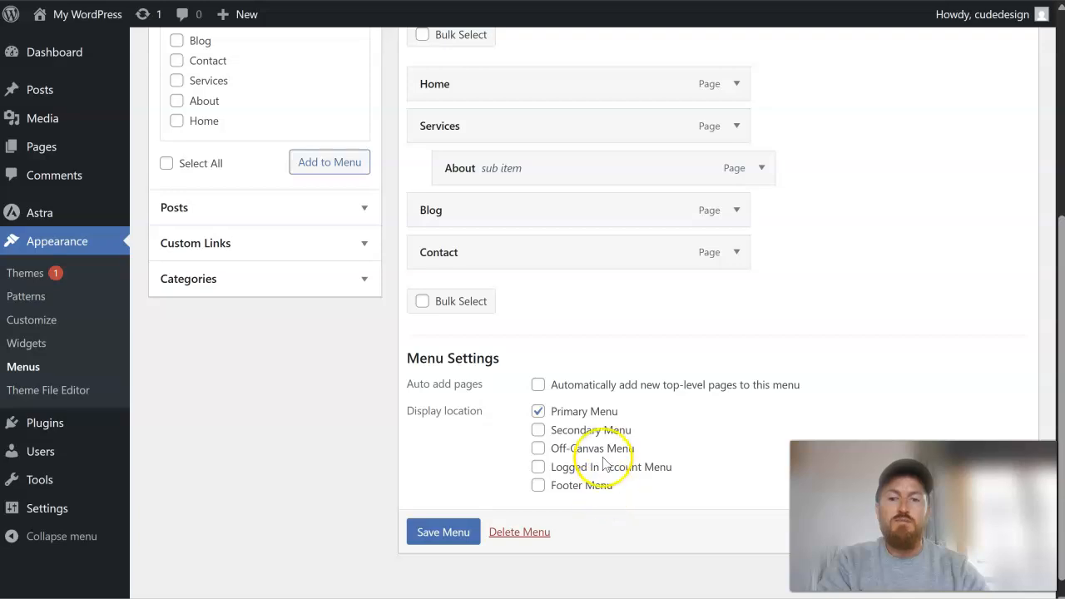
{"action": "scroll", "coordinate": [377, 261], "scroll_direction": "up", "scroll_amount": 4}
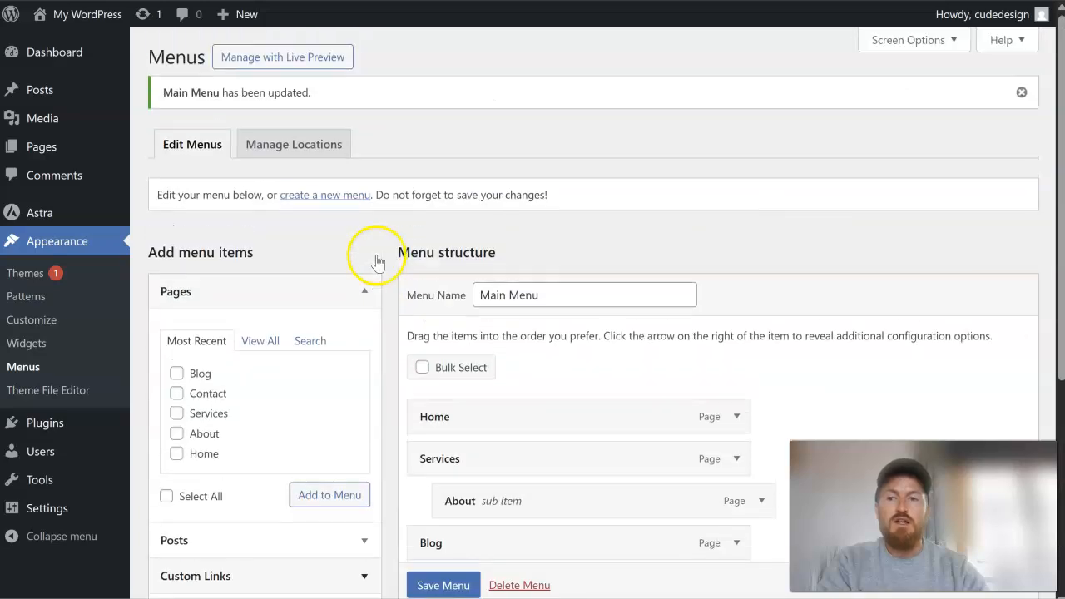
{"action": "left_click", "coordinate": [326, 195]}
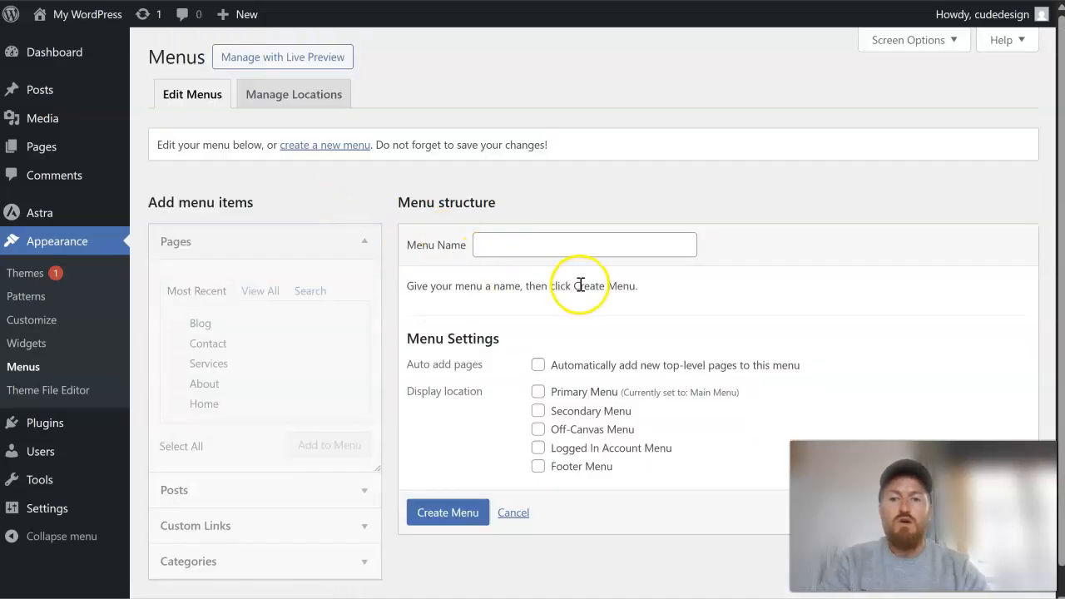
{"action": "left_click", "coordinate": [574, 253]}
{"action": "type", "text": "Footer Menu"}
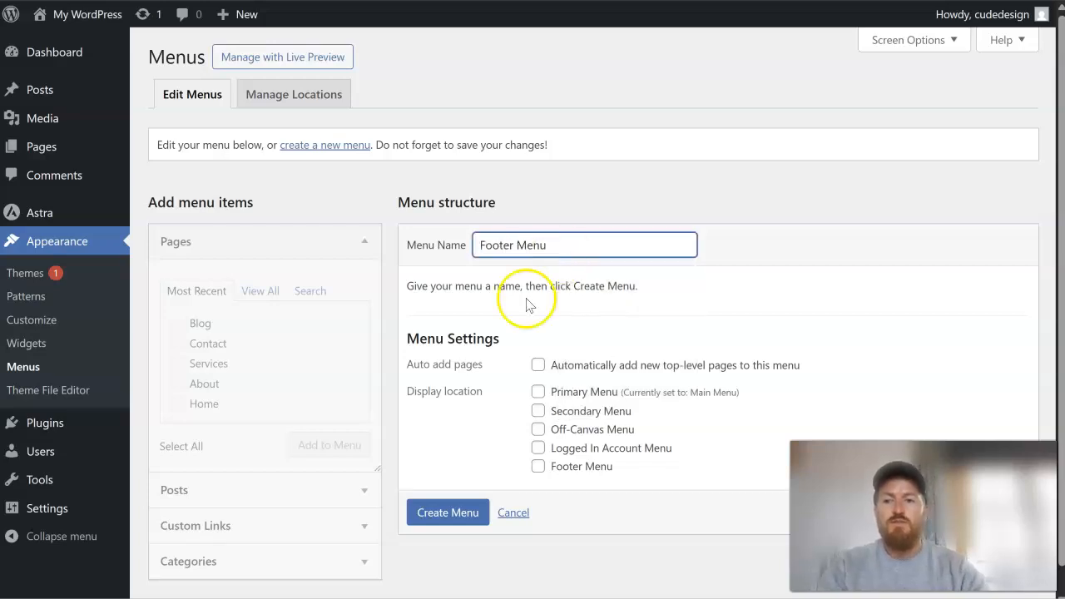
{"action": "left_click", "coordinate": [420, 520]}
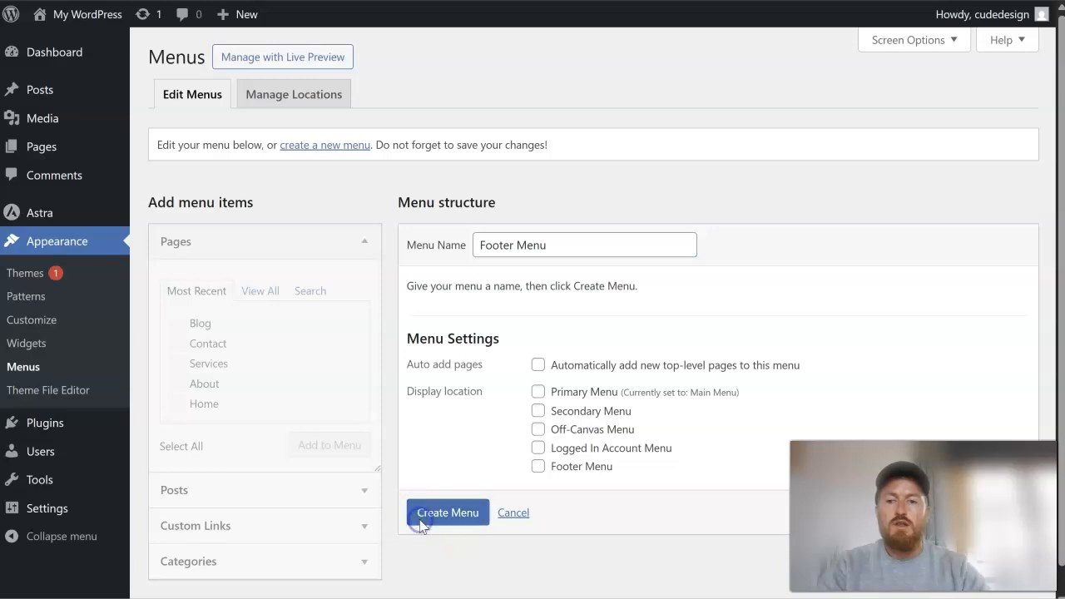
- Add the About and Contact pages to Footer Menu with About placed first, and save the menu
{"action": "left_click", "coordinate": [206, 352]}
{"action": "left_click", "coordinate": [333, 456]}
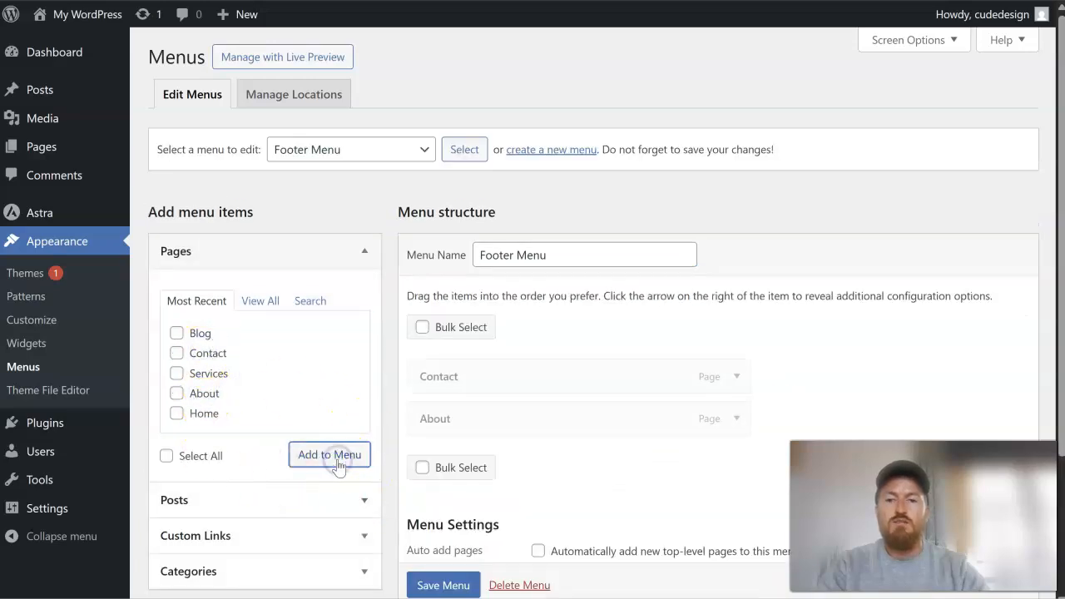
{"action": "scroll", "coordinate": [499, 400], "scroll_direction": "down", "scroll_amount": 1}
{"action": "left_click_drag", "start_coordinate": [490, 283], "coordinate": [502, 335]}
{"action": "scroll", "coordinate": [460, 587], "scroll_direction": "down", "scroll_amount": 1}
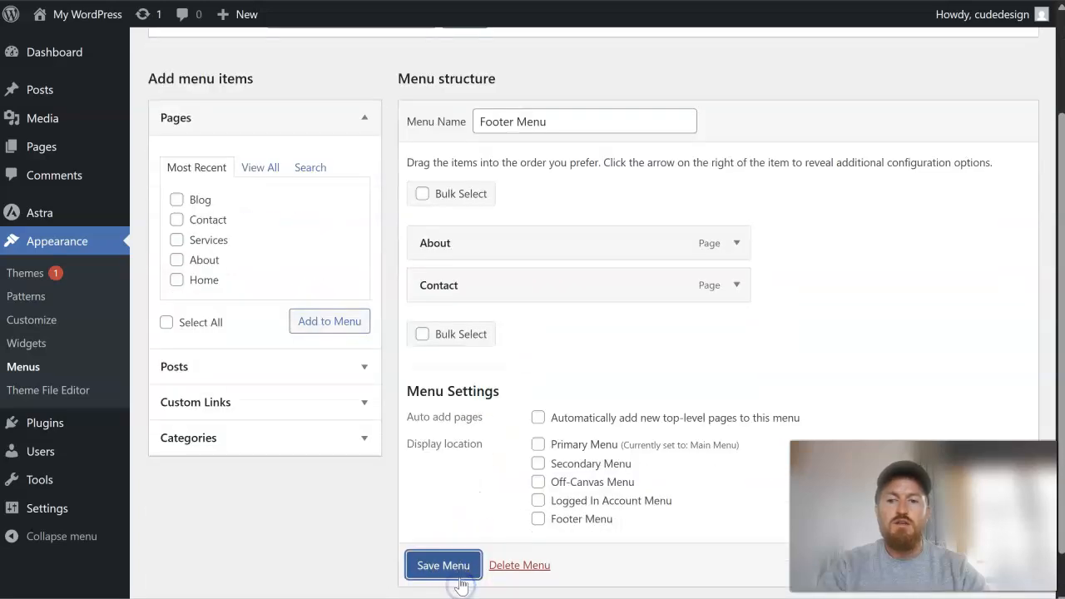
{"action": "left_click", "coordinate": [443, 566]}
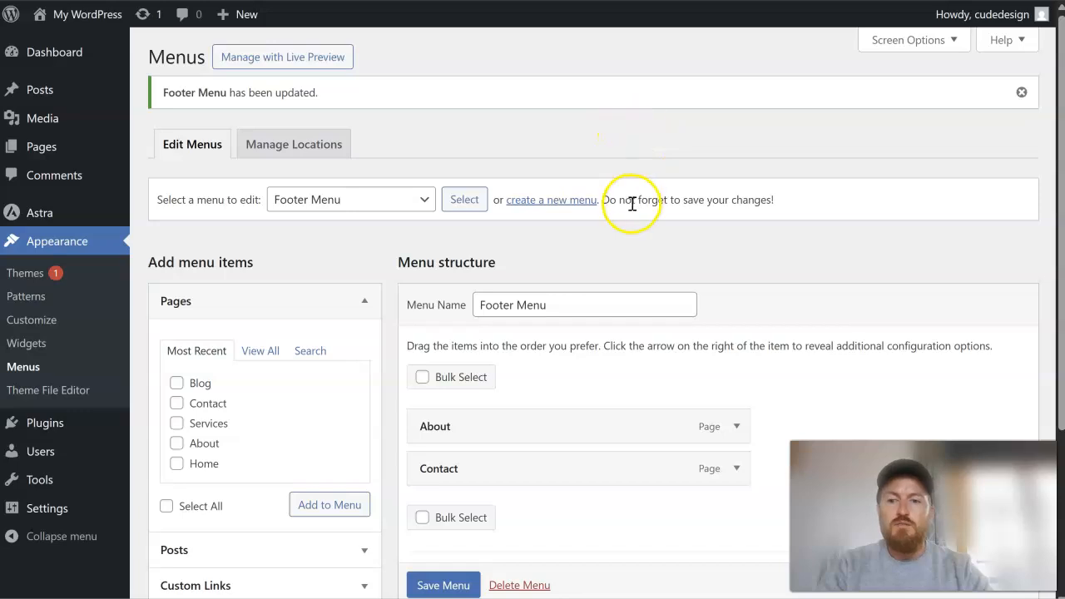
- Assign the new menu to the Footer Menu display location and save it
{"action": "scroll", "coordinate": [577, 258], "scroll_direction": "down", "scroll_amount": 3}
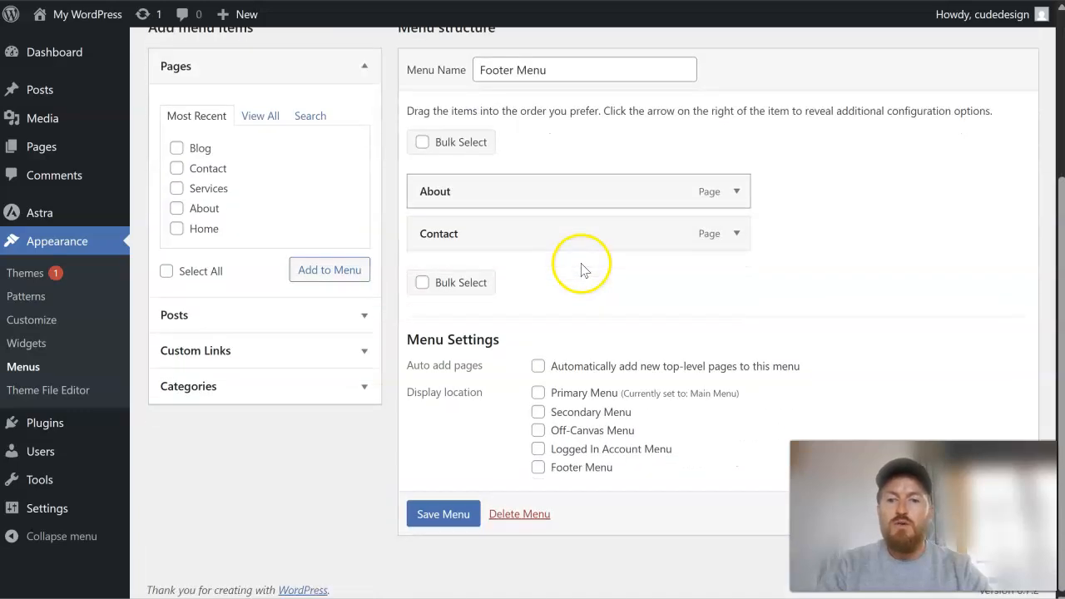
{"action": "left_click", "coordinate": [574, 468]}
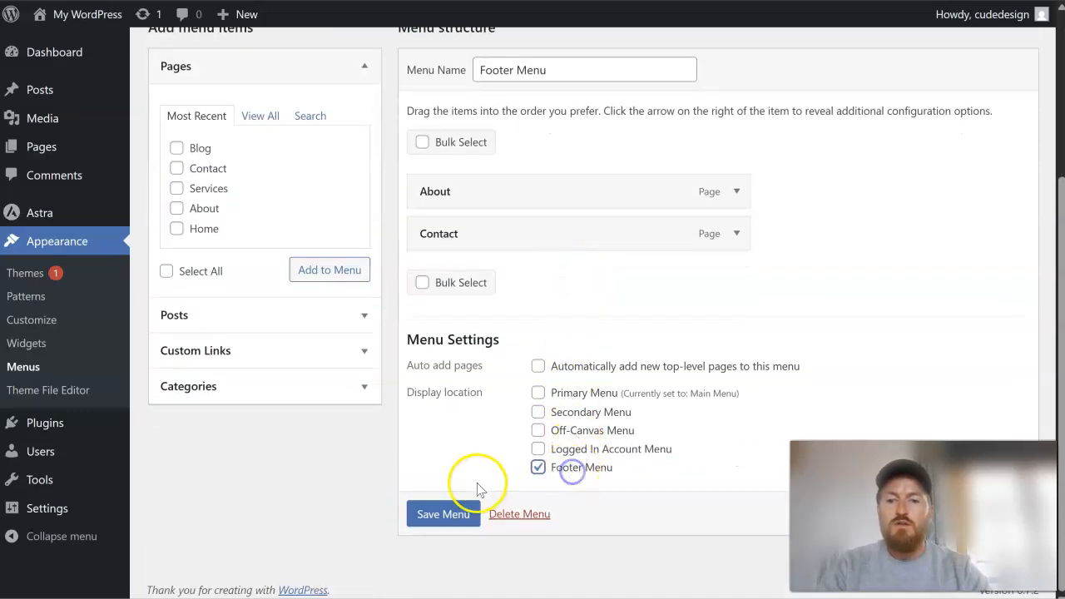
{"action": "left_click", "coordinate": [442, 513]}
{"action": "scroll", "coordinate": [504, 421], "scroll_direction": "down", "scroll_amount": 3}
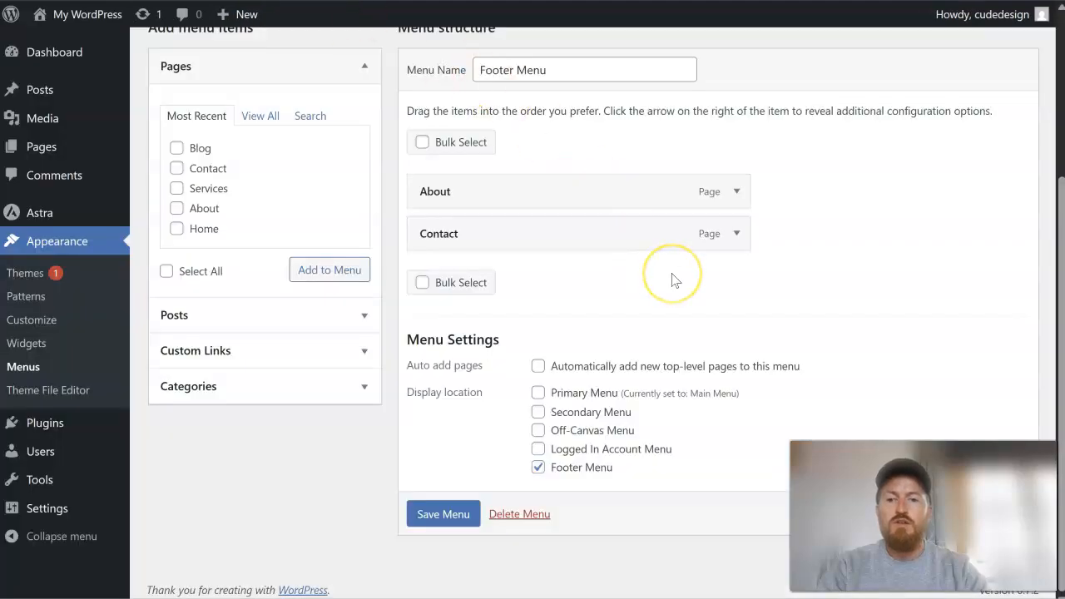
- Switch the menu being edited to Main Menu (Primary Menu) and review its items and display location
{"action": "scroll", "coordinate": [674, 280], "scroll_direction": "up", "scroll_amount": 3}
{"action": "left_click", "coordinate": [401, 201]}
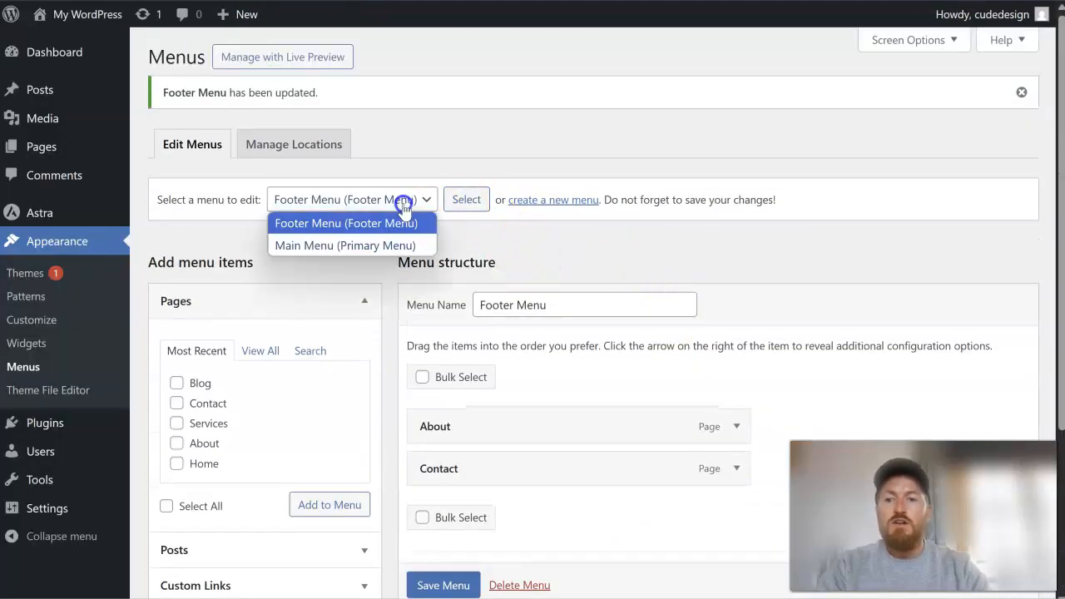
{"action": "left_click", "coordinate": [399, 243]}
{"action": "left_click", "coordinate": [466, 200]}
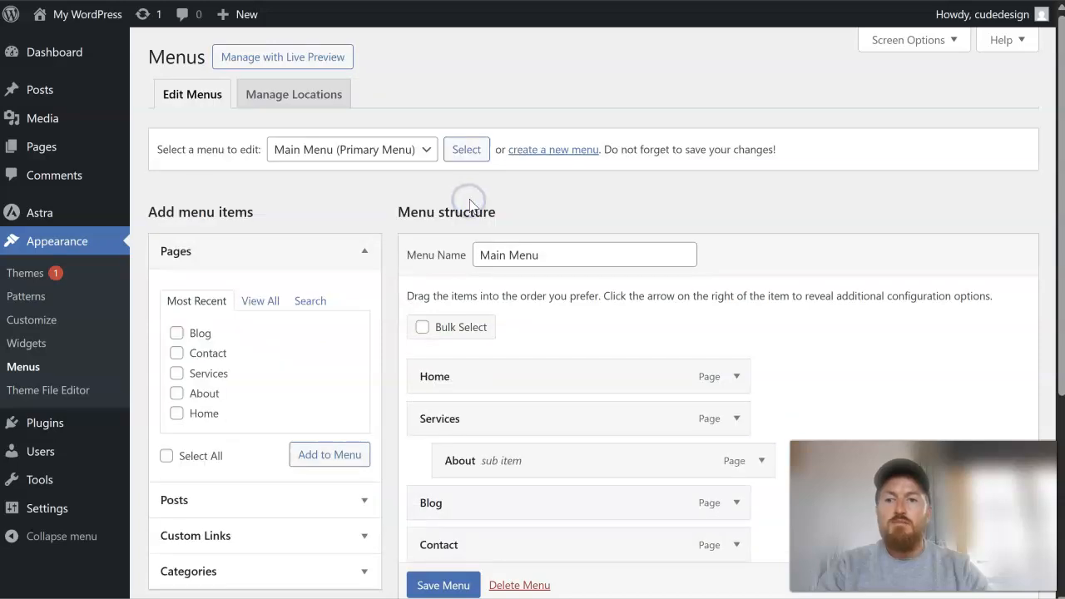
{"action": "scroll", "coordinate": [572, 260], "scroll_direction": "down", "scroll_amount": 3}
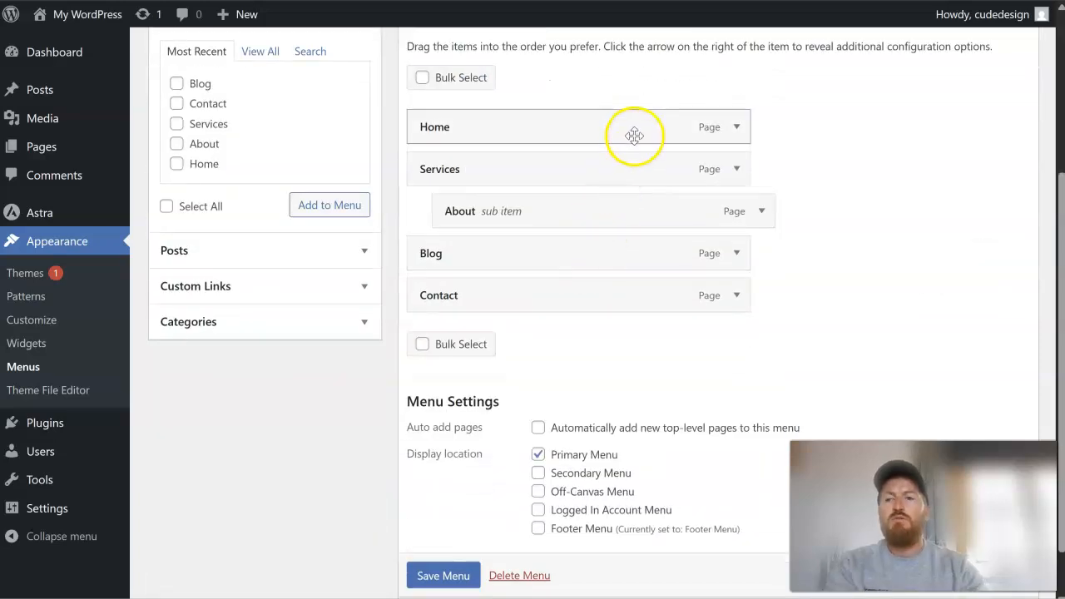